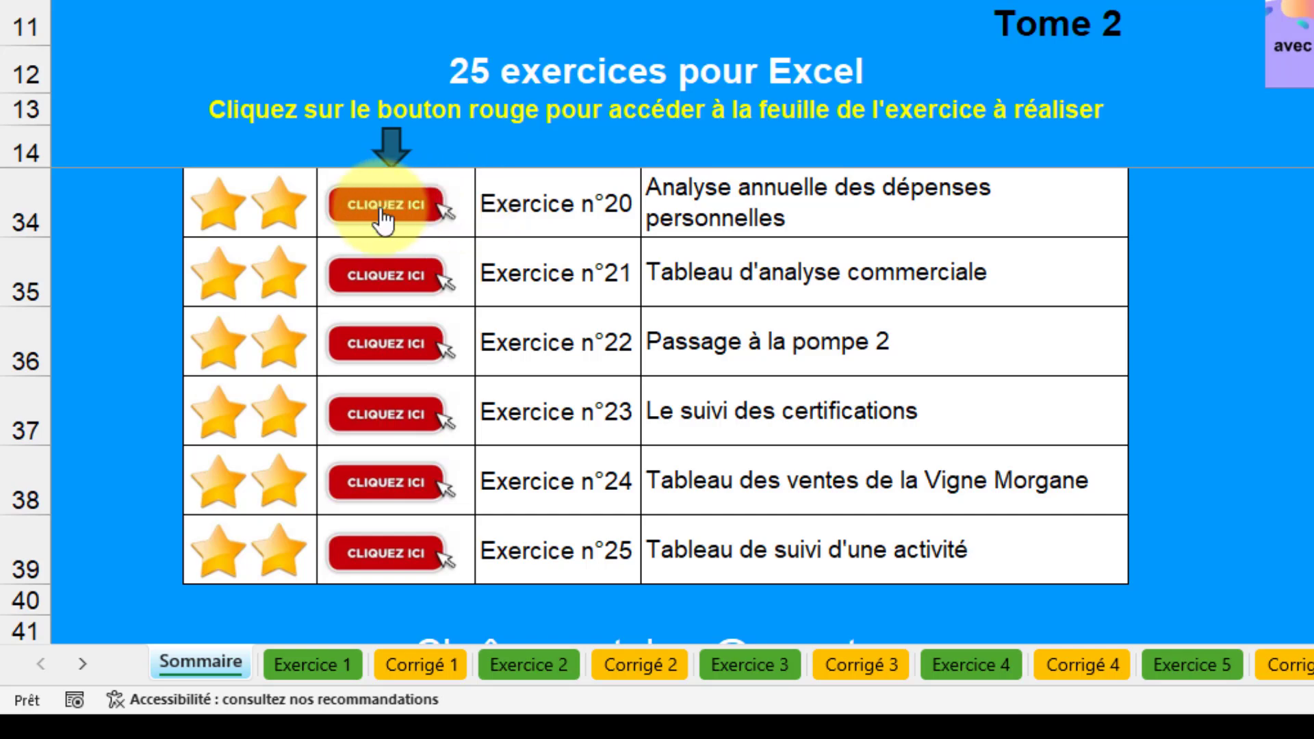
# - Open the Exercice n°20 sheet and delete its instruction box and return-to-summary button
pyautogui.click(413, 220)
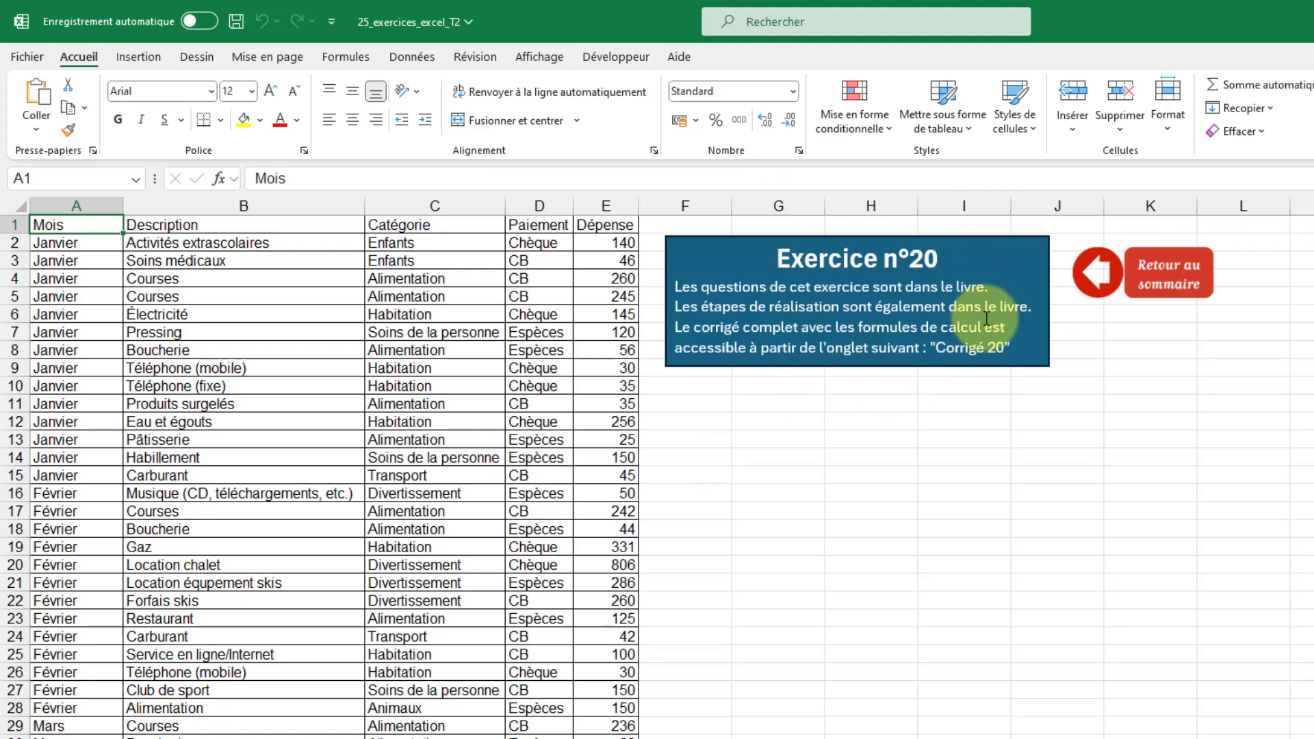
pyautogui.click(1029, 237)
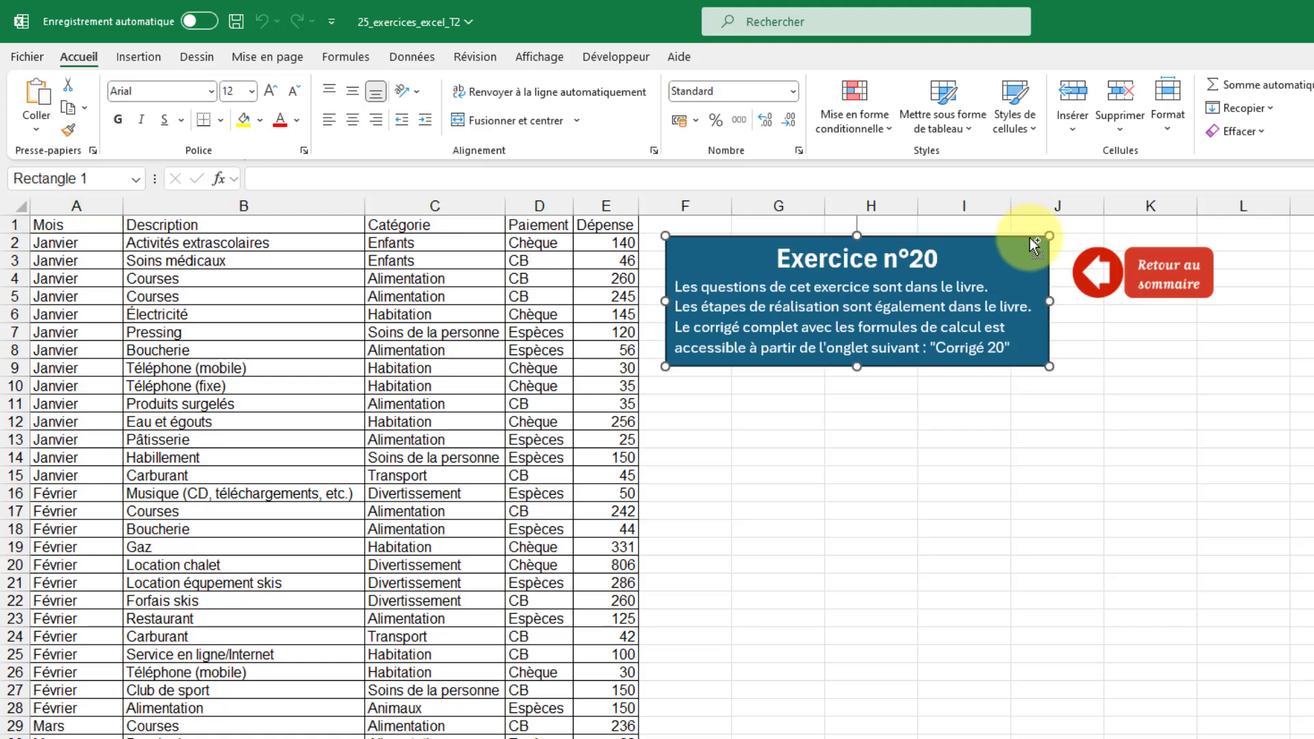
pyautogui.keyDown('ctrl'); pyautogui.click(1170, 280); pyautogui.keyUp('ctrl')
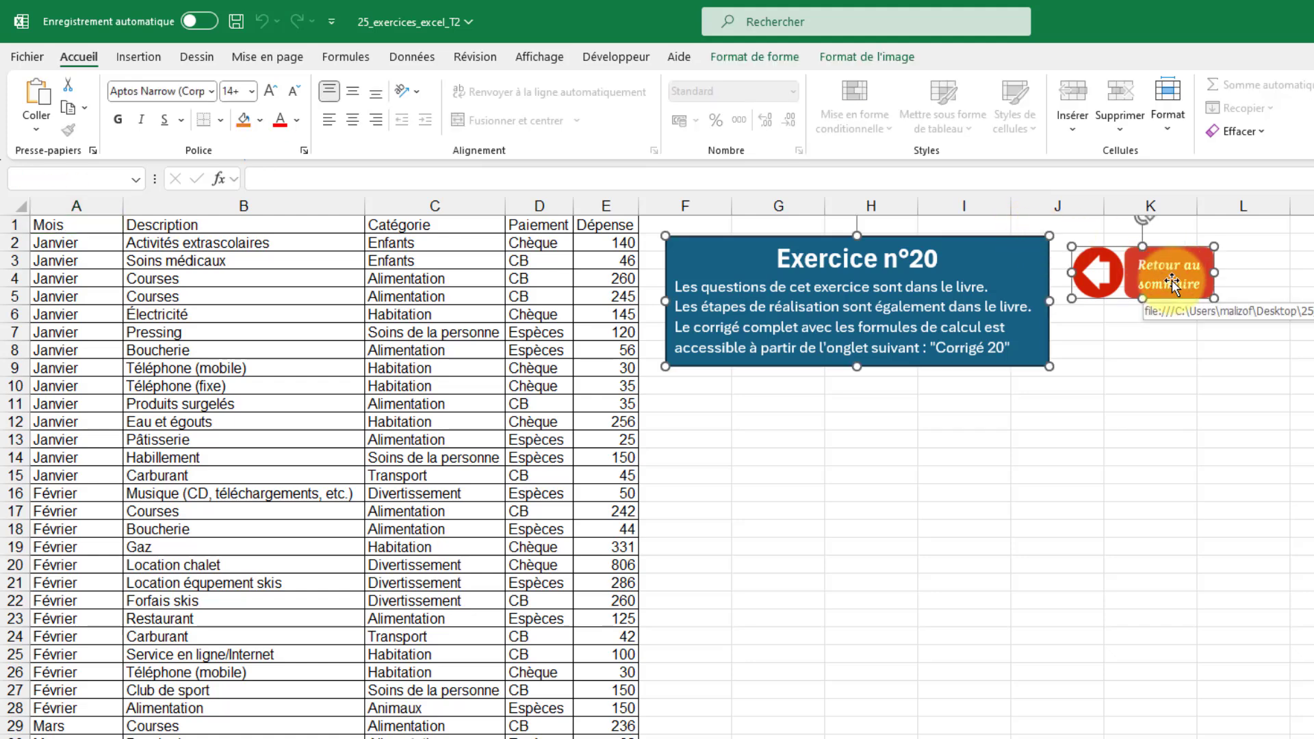
pyautogui.press('Delete')
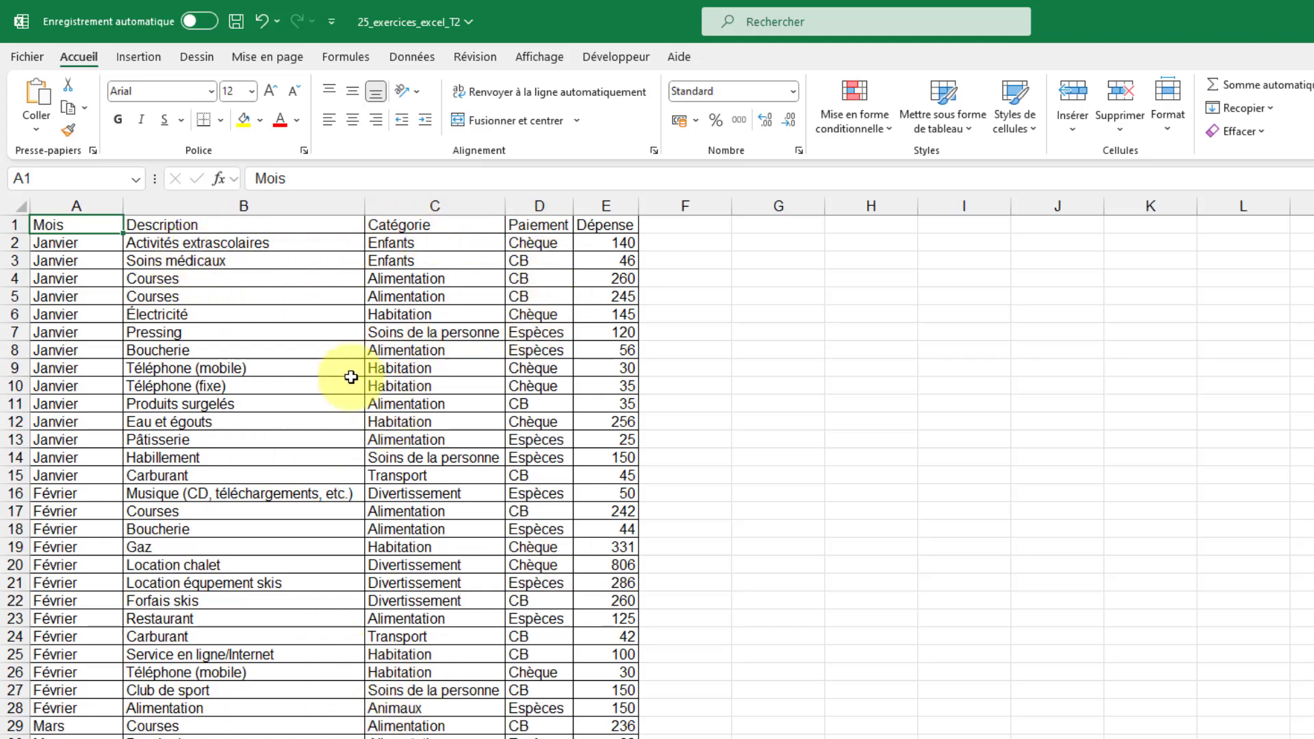
# - Insert a pivot table from the expense data 'Exercice 20'!$A$1:$E$173, placed on the existing worksheet at cell H4
pyautogui.click(394, 351)
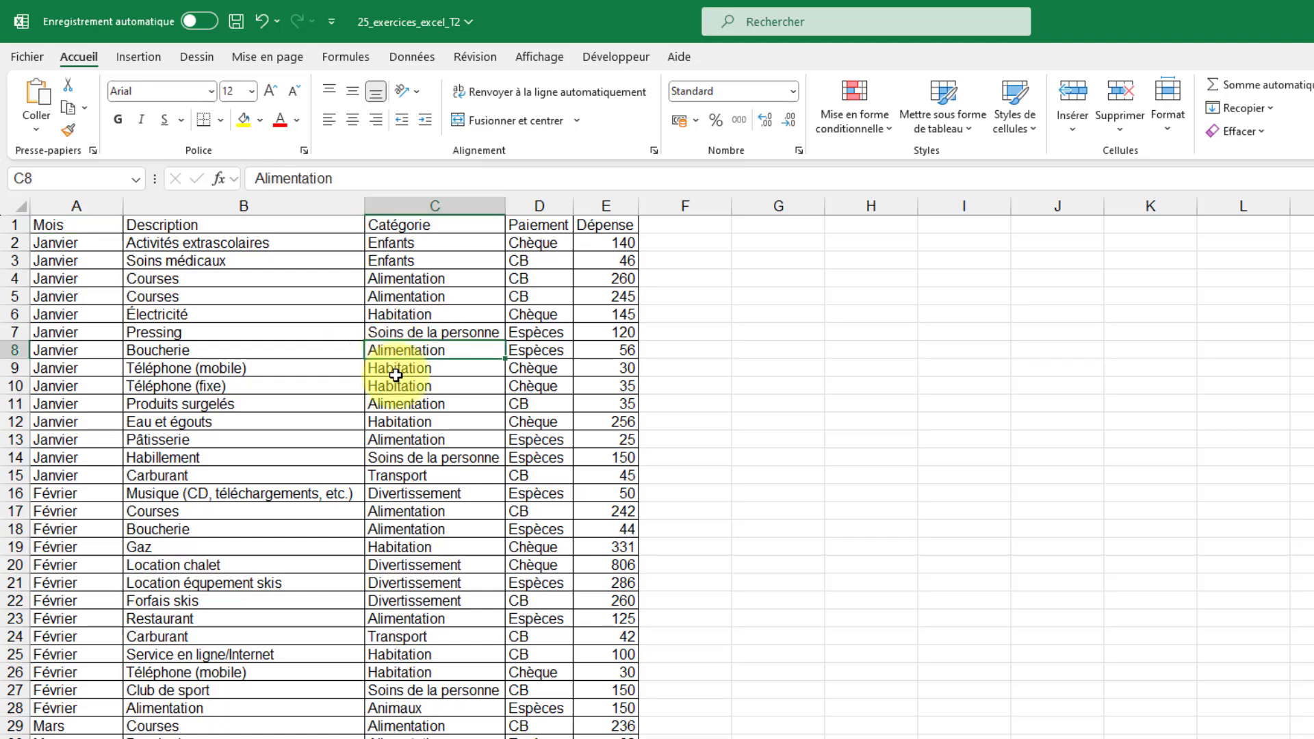
pyautogui.click(150, 58)
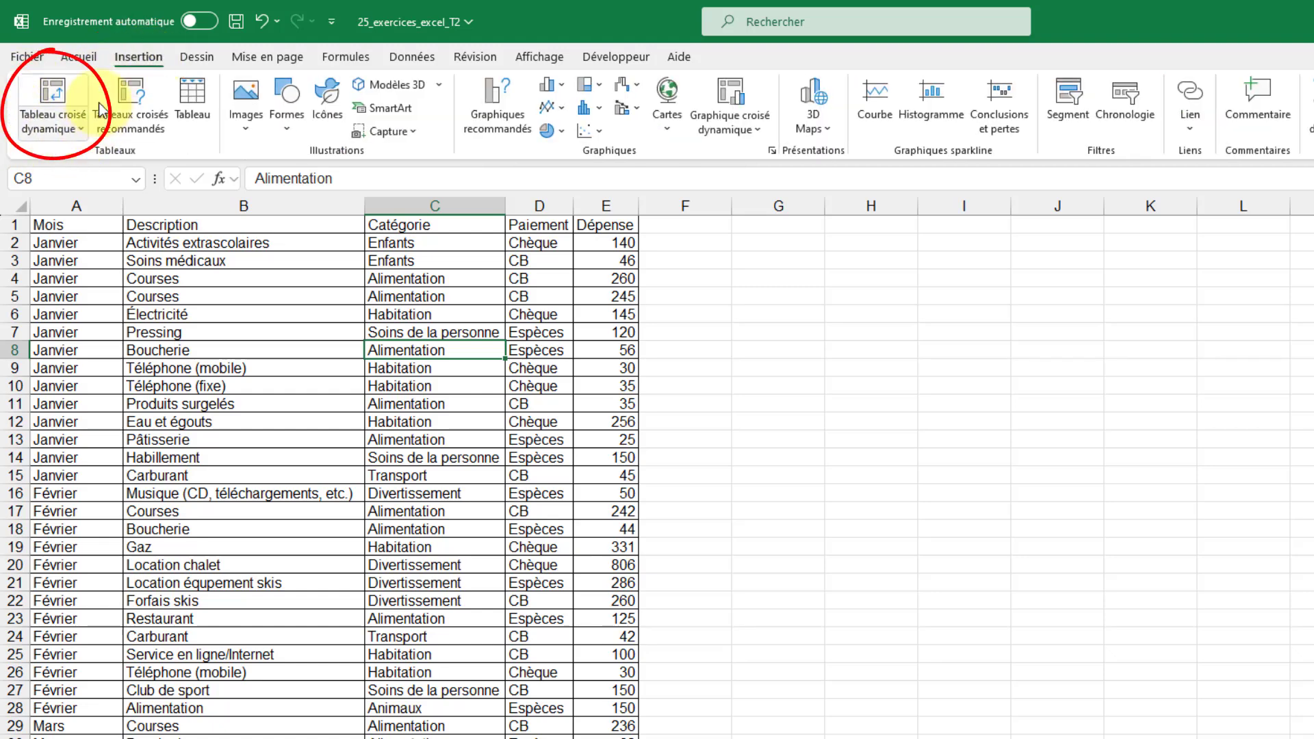
pyautogui.click(52, 110)
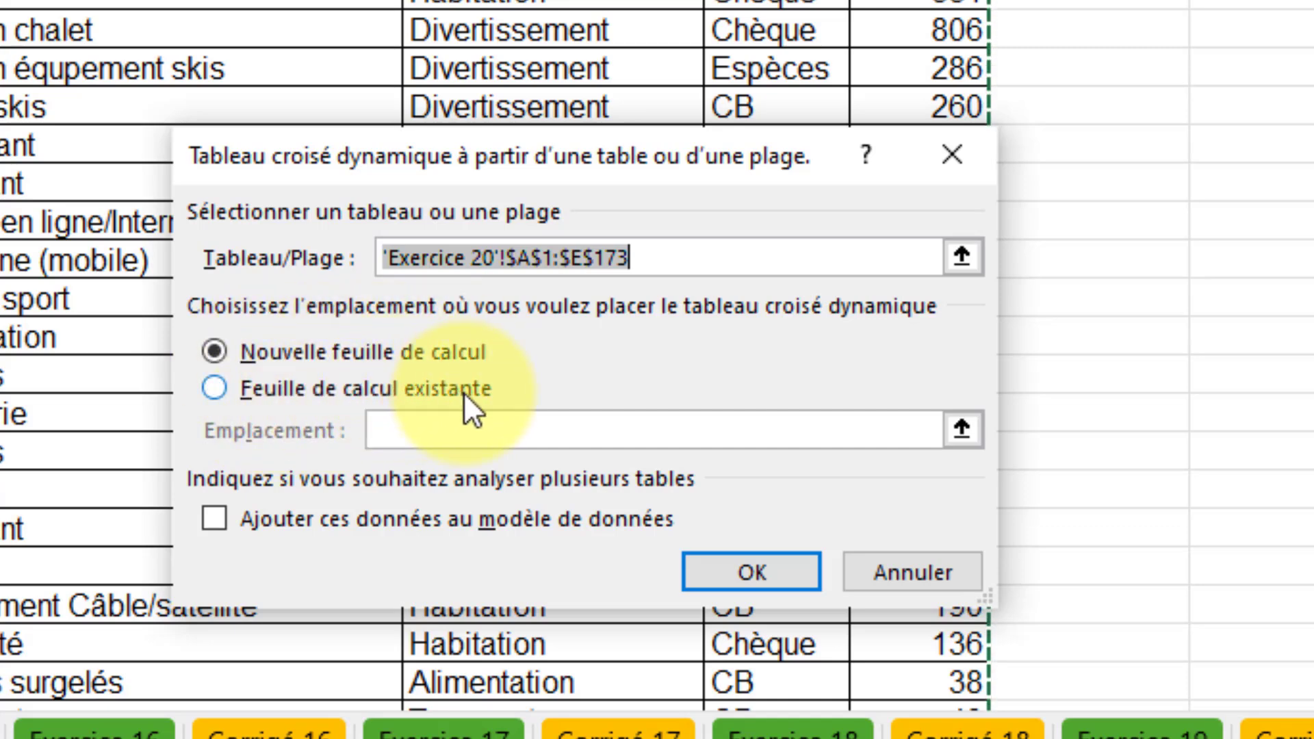
pyautogui.click(217, 396)
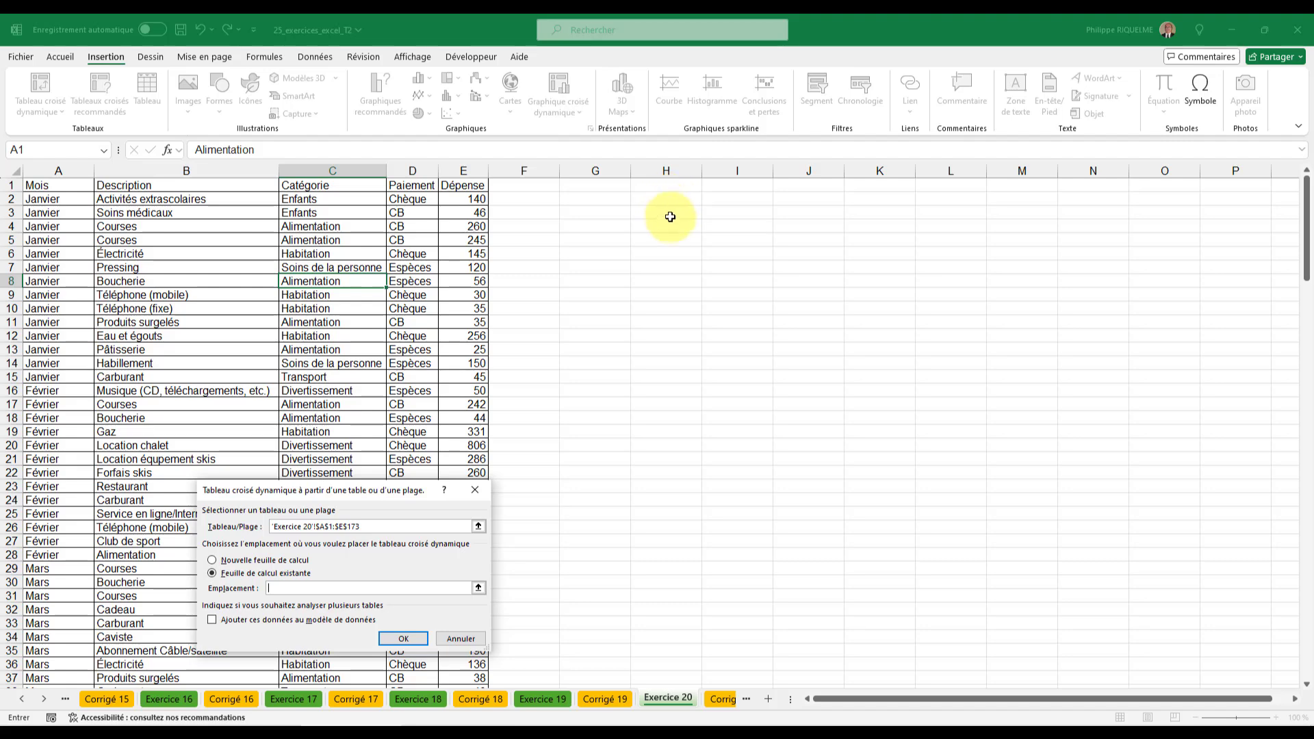
pyautogui.click(666, 226)
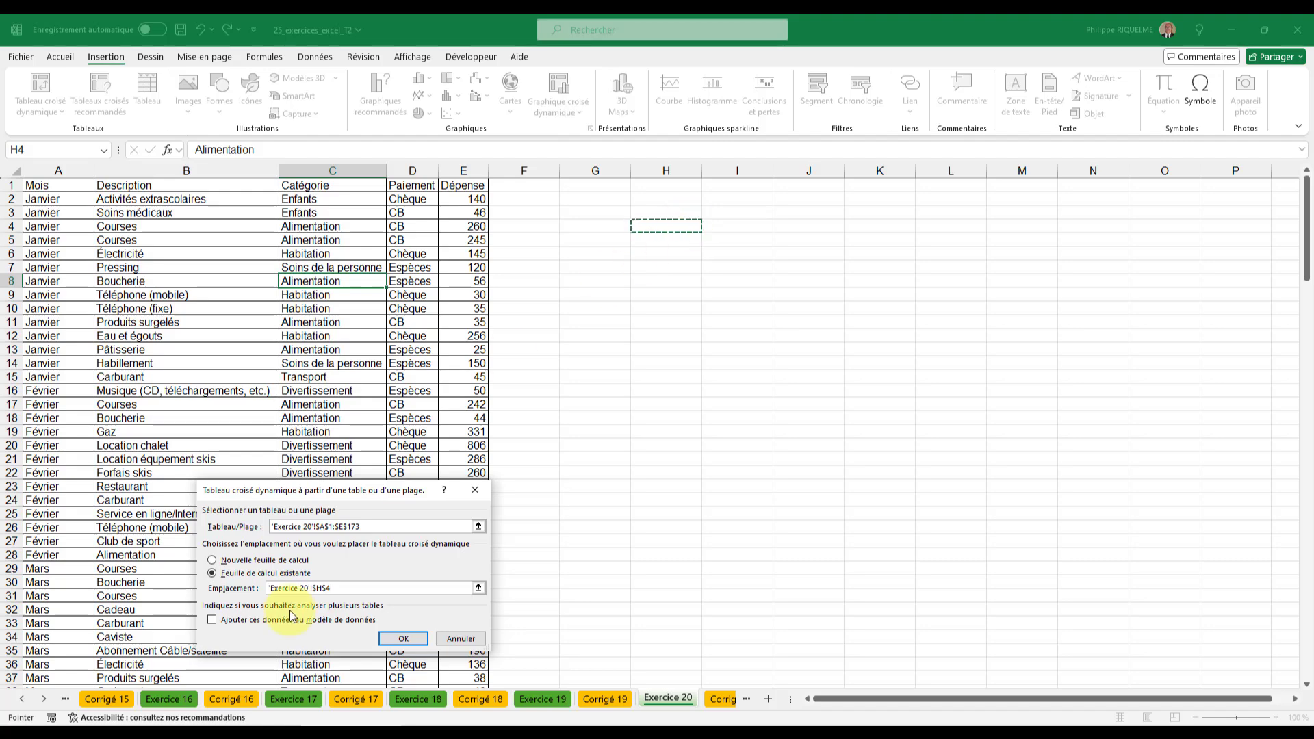
pyautogui.click(419, 639)
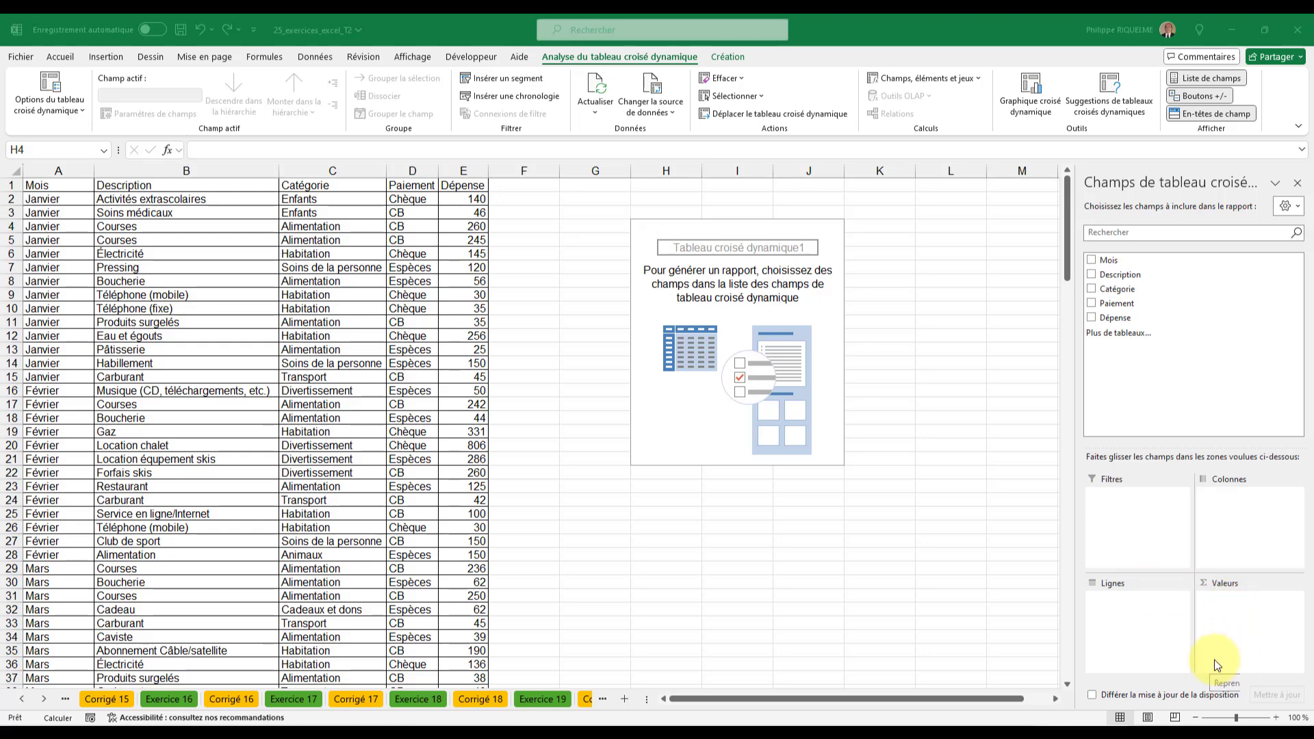
# - Lay out the pivot table with Mois as the row field and Catégorie as the column field
pyautogui.click(1111, 263)
pyautogui.moveTo(1115, 276); pyautogui.dragTo(1133, 618)
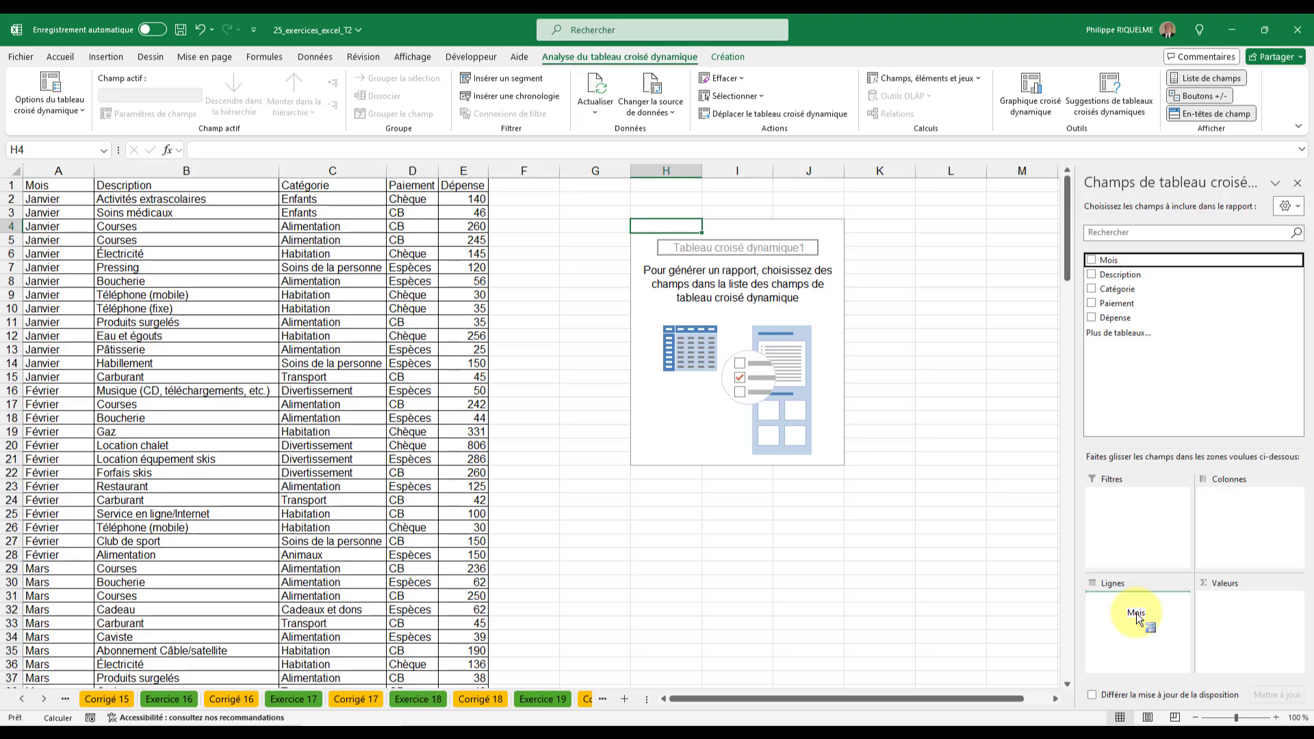
pyautogui.moveTo(1137, 619); pyautogui.dragTo(1139, 617)
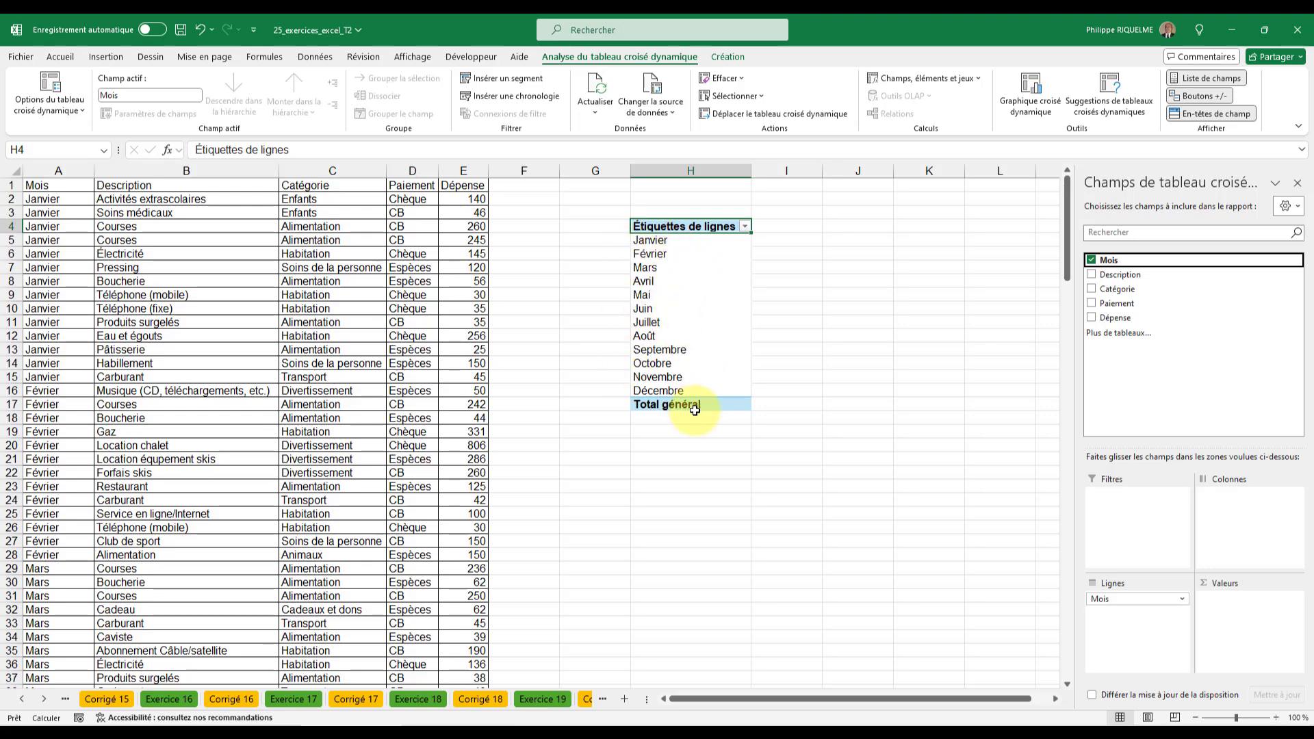
pyautogui.click(1126, 293)
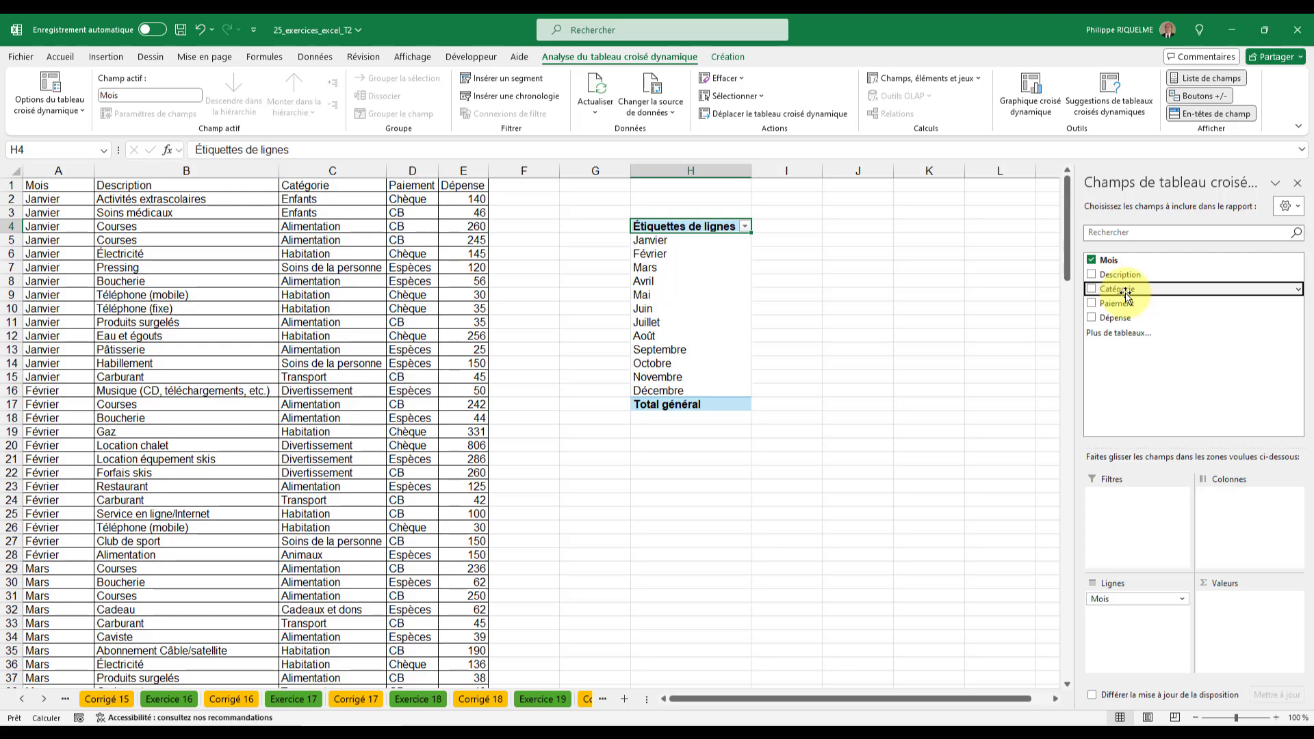
pyautogui.moveTo(1127, 296); pyautogui.dragTo(1243, 510)
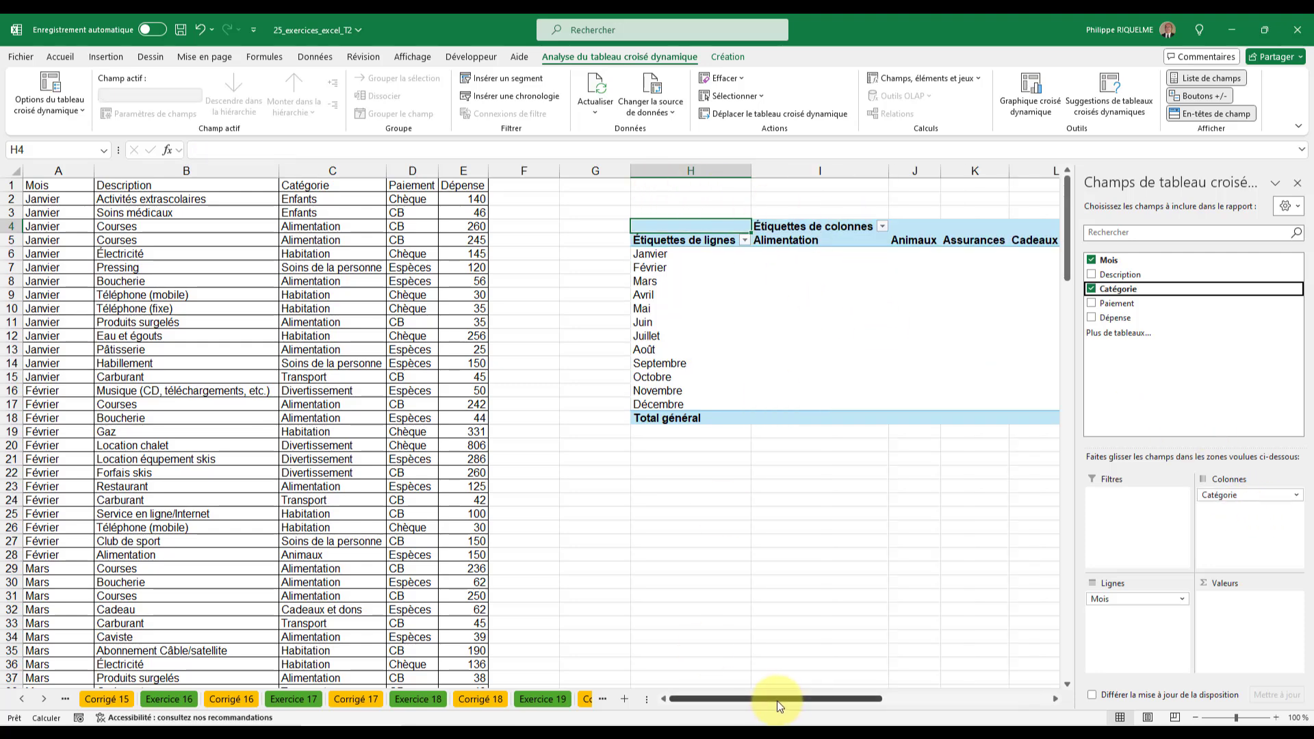
# - Add Dépense to the pivot table's values as a sum
pyautogui.moveTo(778, 701); pyautogui.dragTo(948, 715)
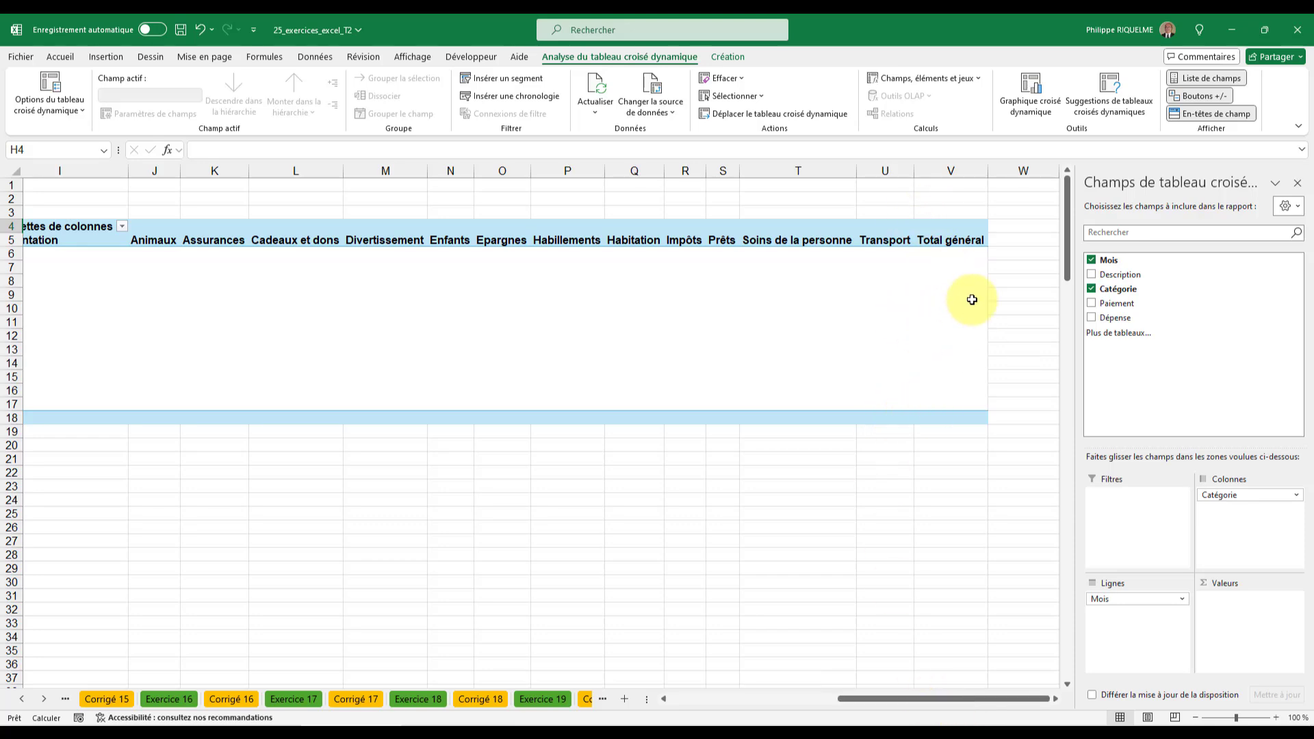
pyautogui.moveTo(882, 699); pyautogui.dragTo(770, 699)
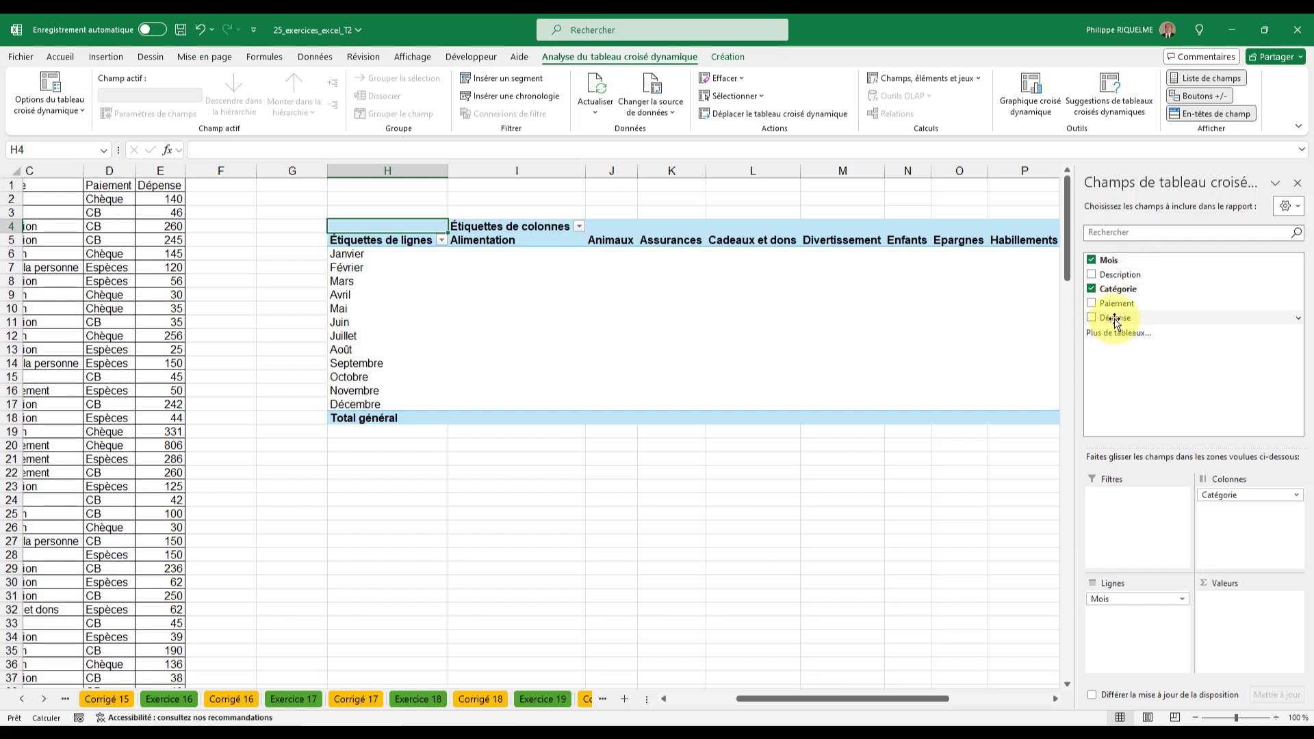
pyautogui.moveTo(1112, 319); pyautogui.dragTo(1246, 614)
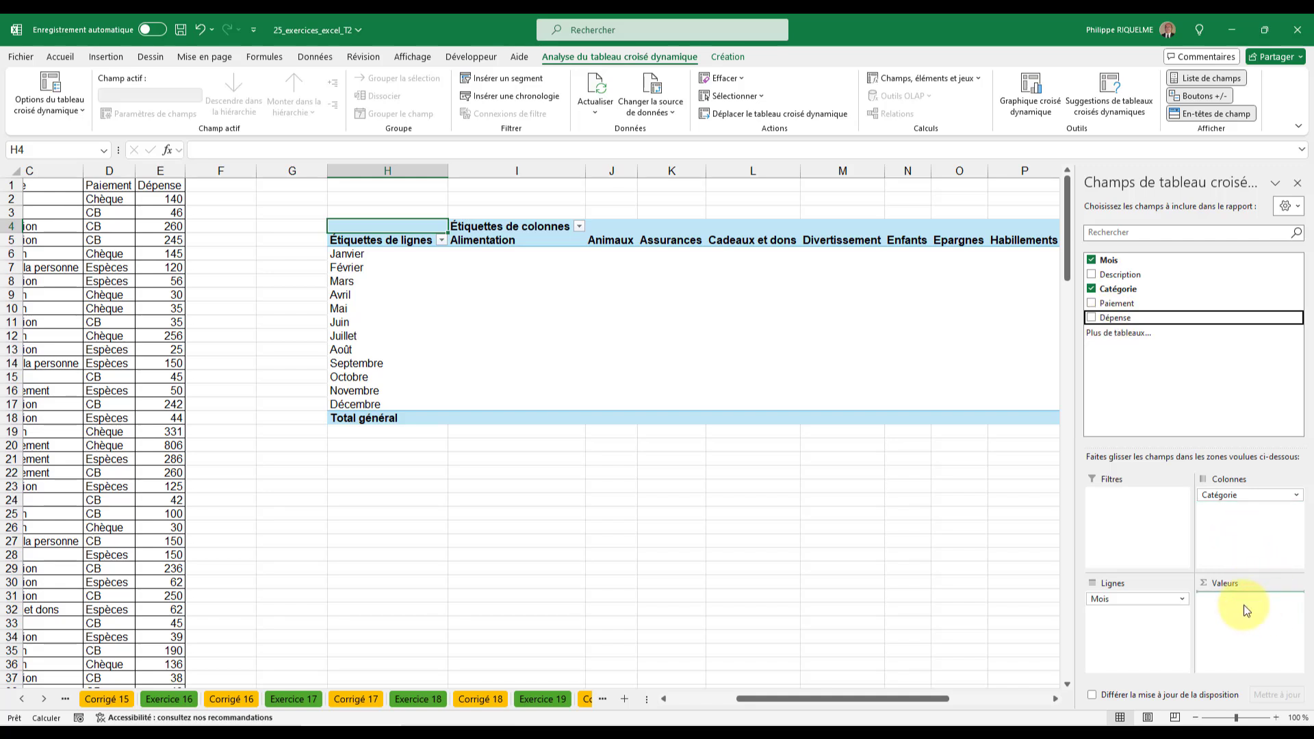
pyautogui.moveTo(1243, 605); pyautogui.dragTo(1244, 606)
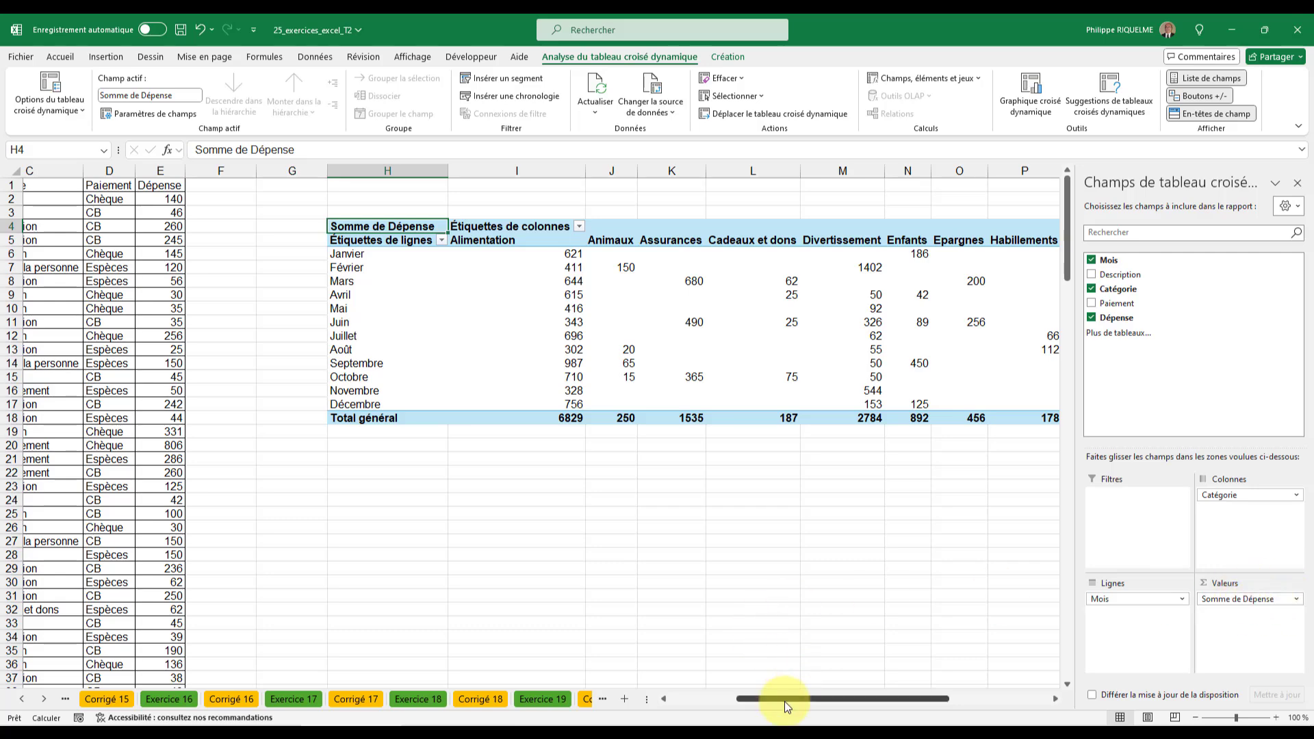
# - Filter the pivot table's column labels to show only the Divertissement and Enfants categories
pyautogui.moveTo(784, 699); pyautogui.dragTo(815, 696)
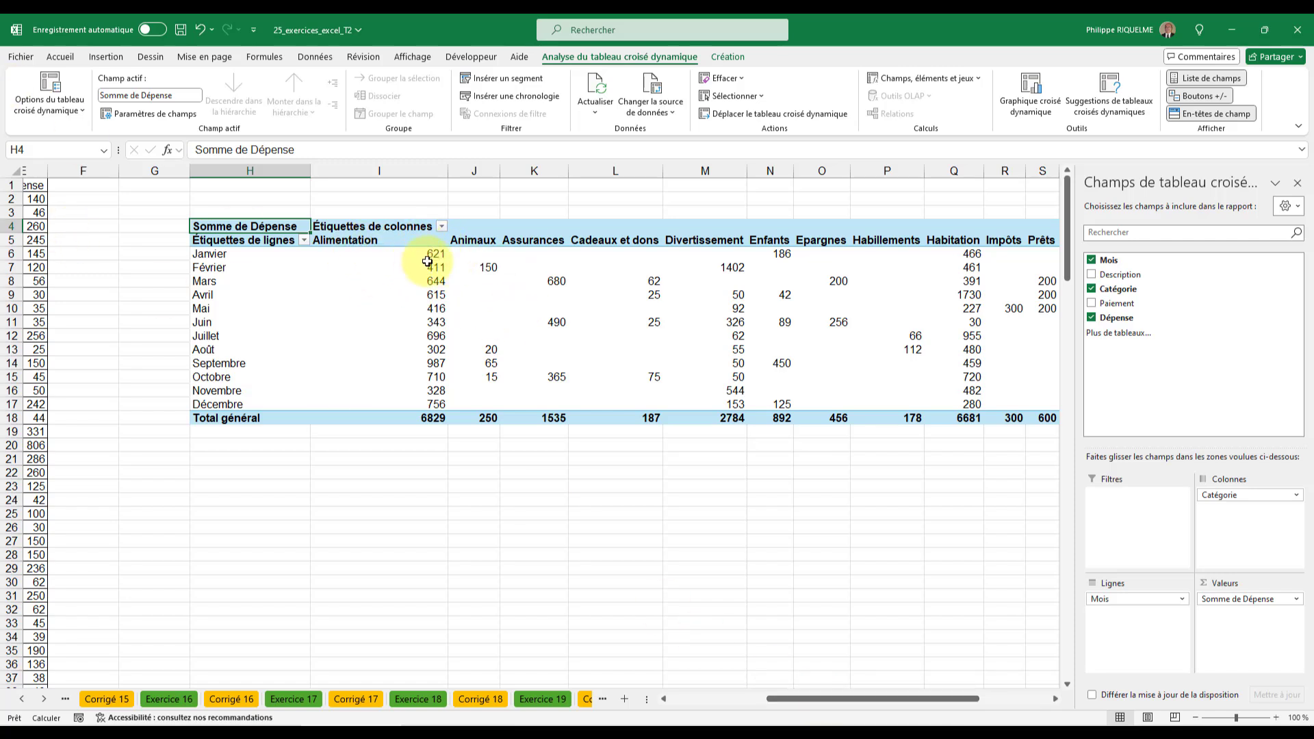
pyautogui.moveTo(449, 256)
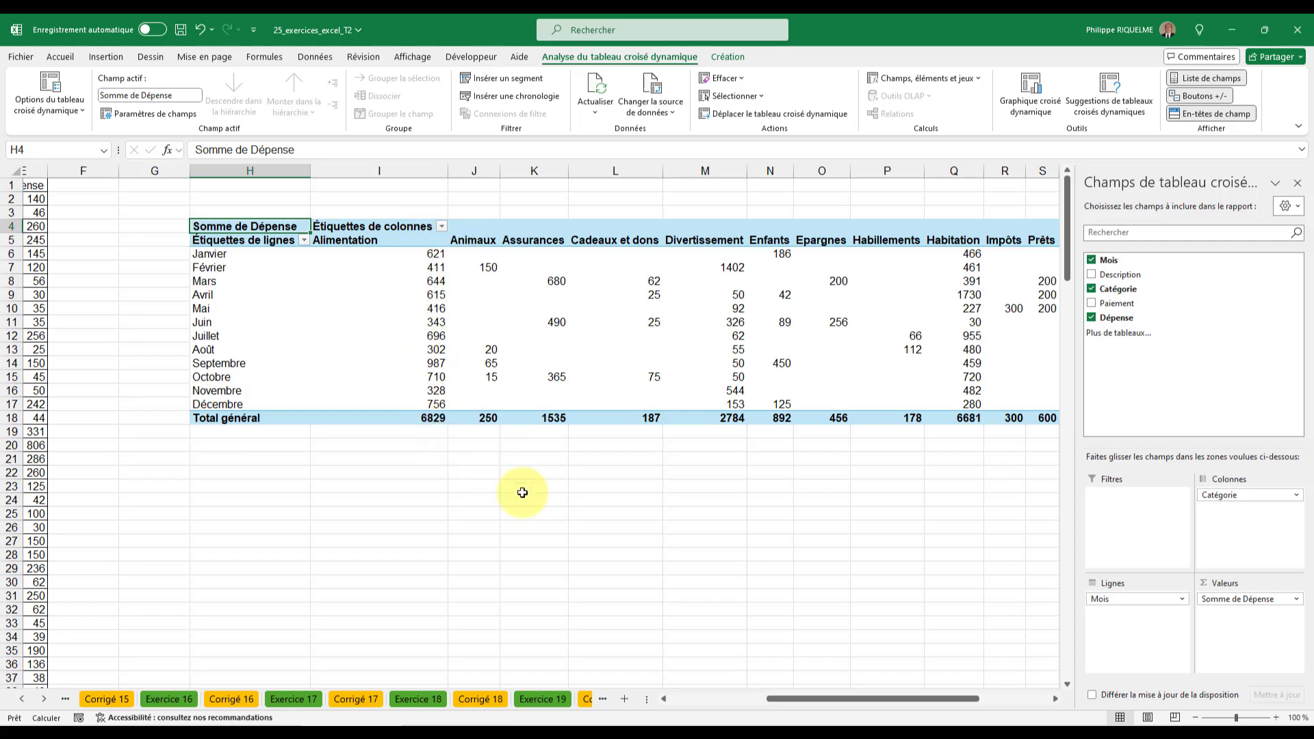
pyautogui.moveTo(805, 696); pyautogui.dragTo(857, 695)
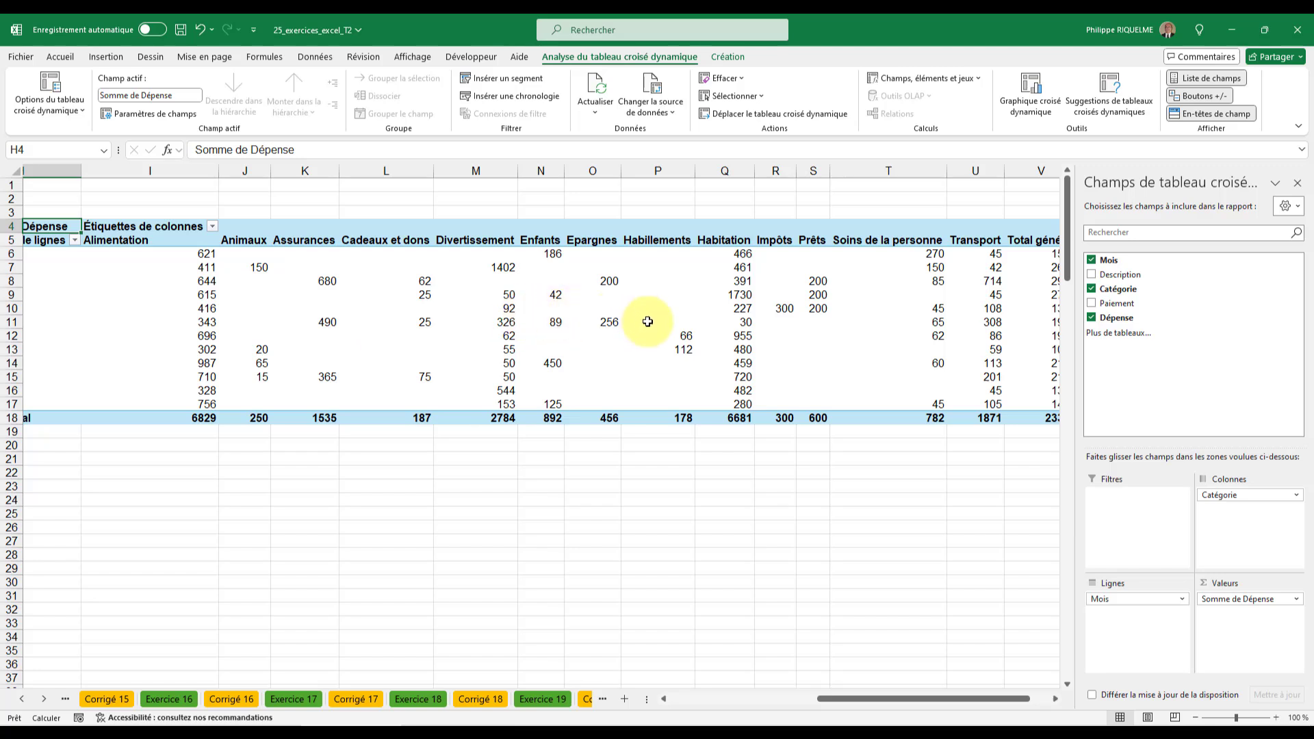
pyautogui.moveTo(837, 701); pyautogui.dragTo(893, 707)
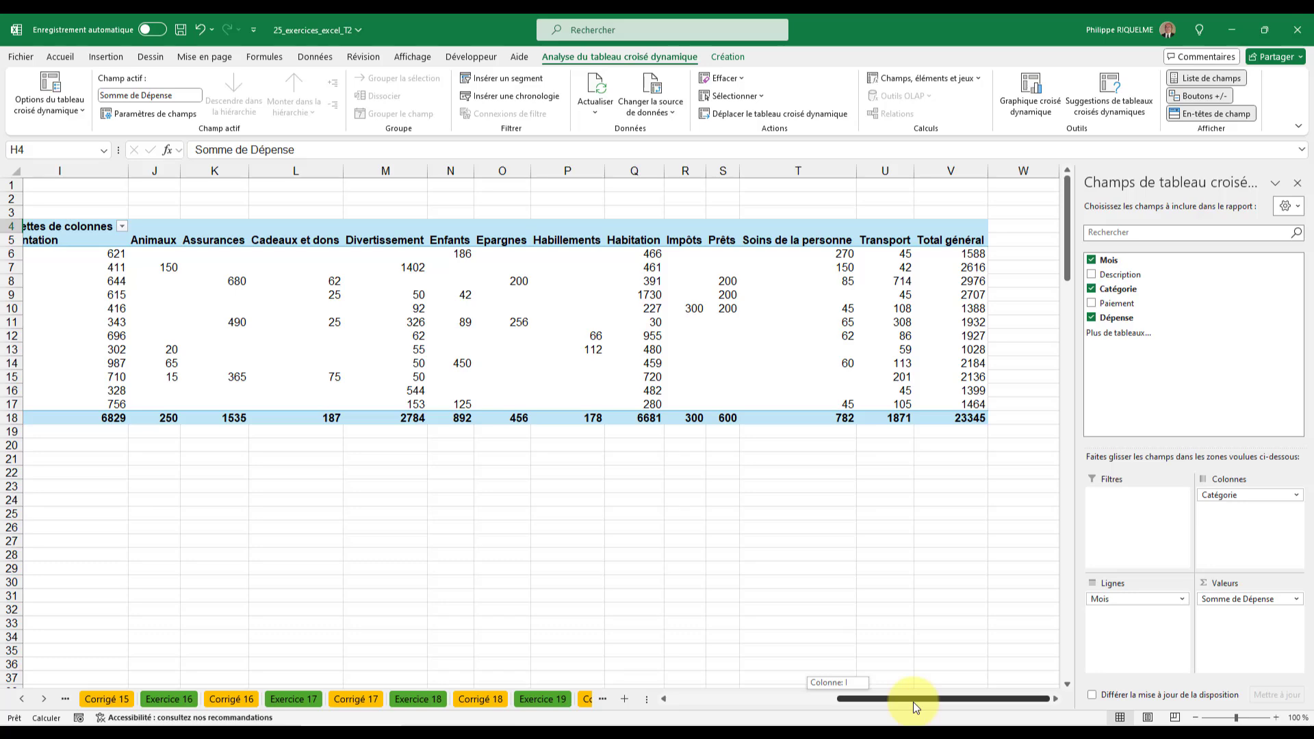
pyautogui.moveTo(912, 702); pyautogui.dragTo(825, 691)
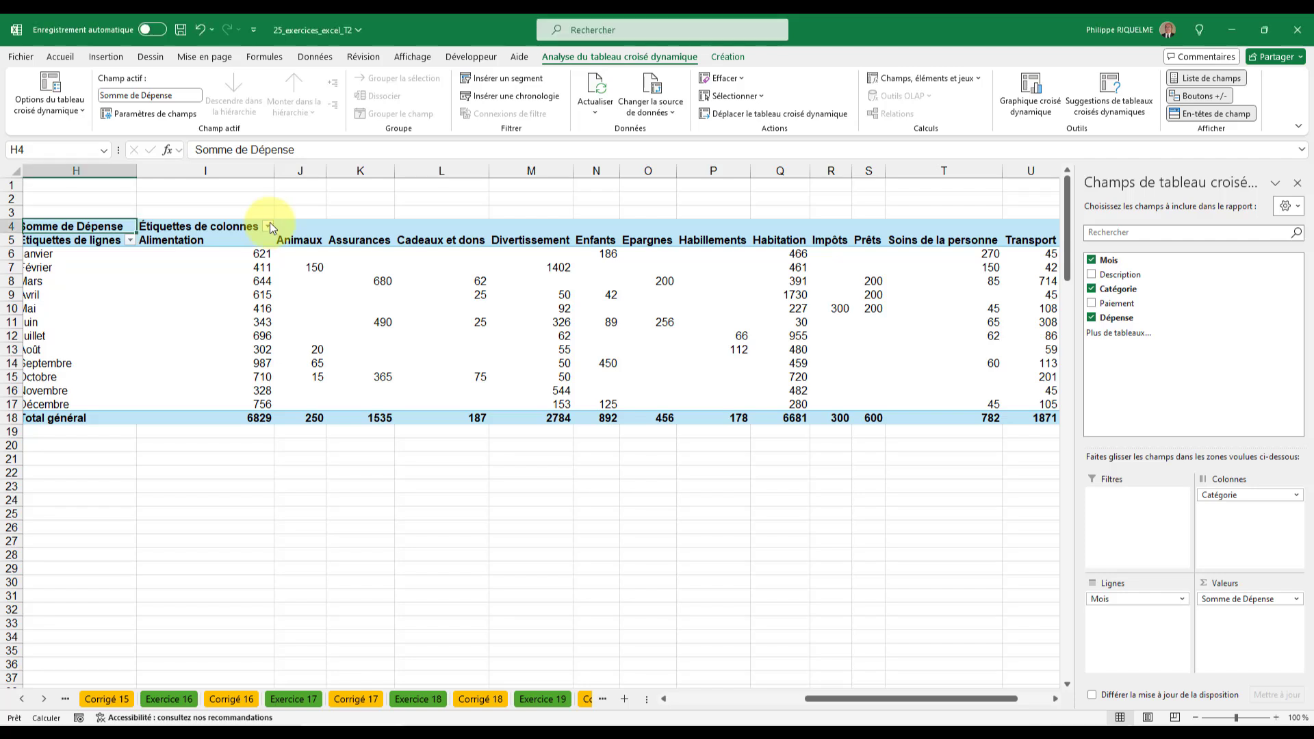
pyautogui.click(268, 227)
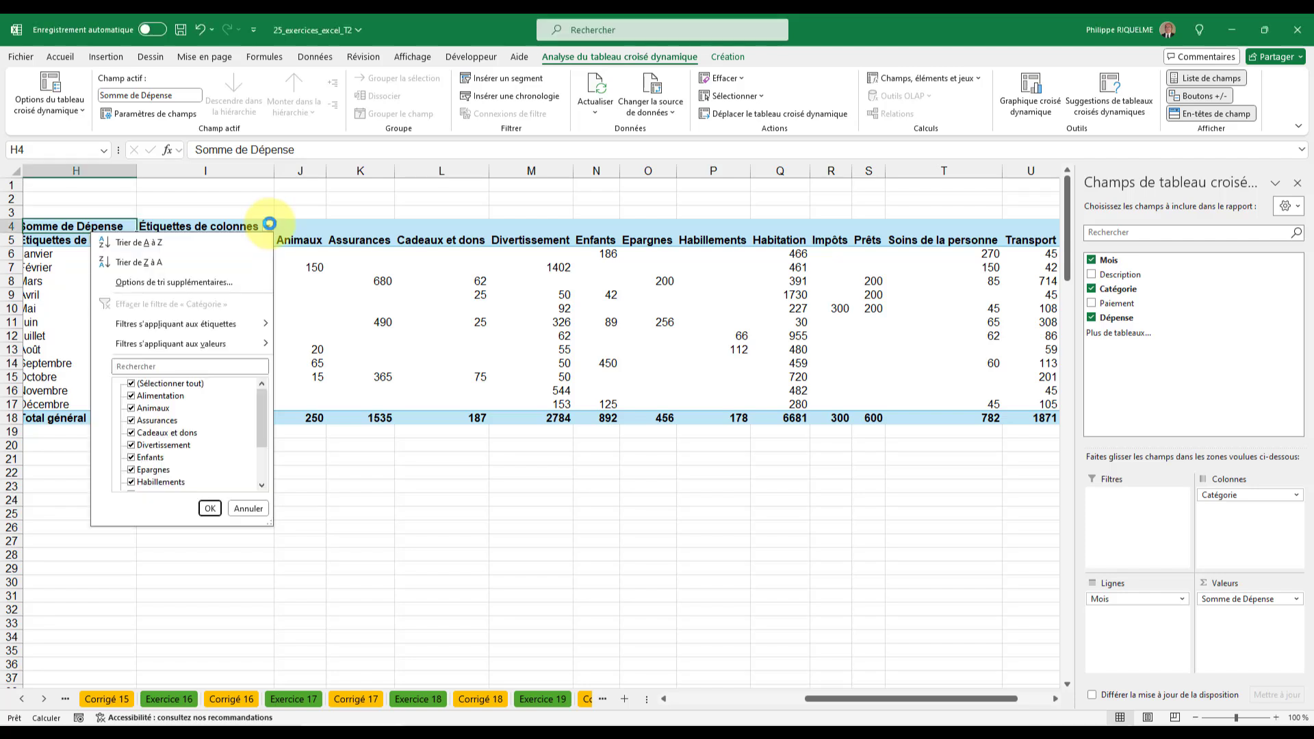
pyautogui.click(132, 383)
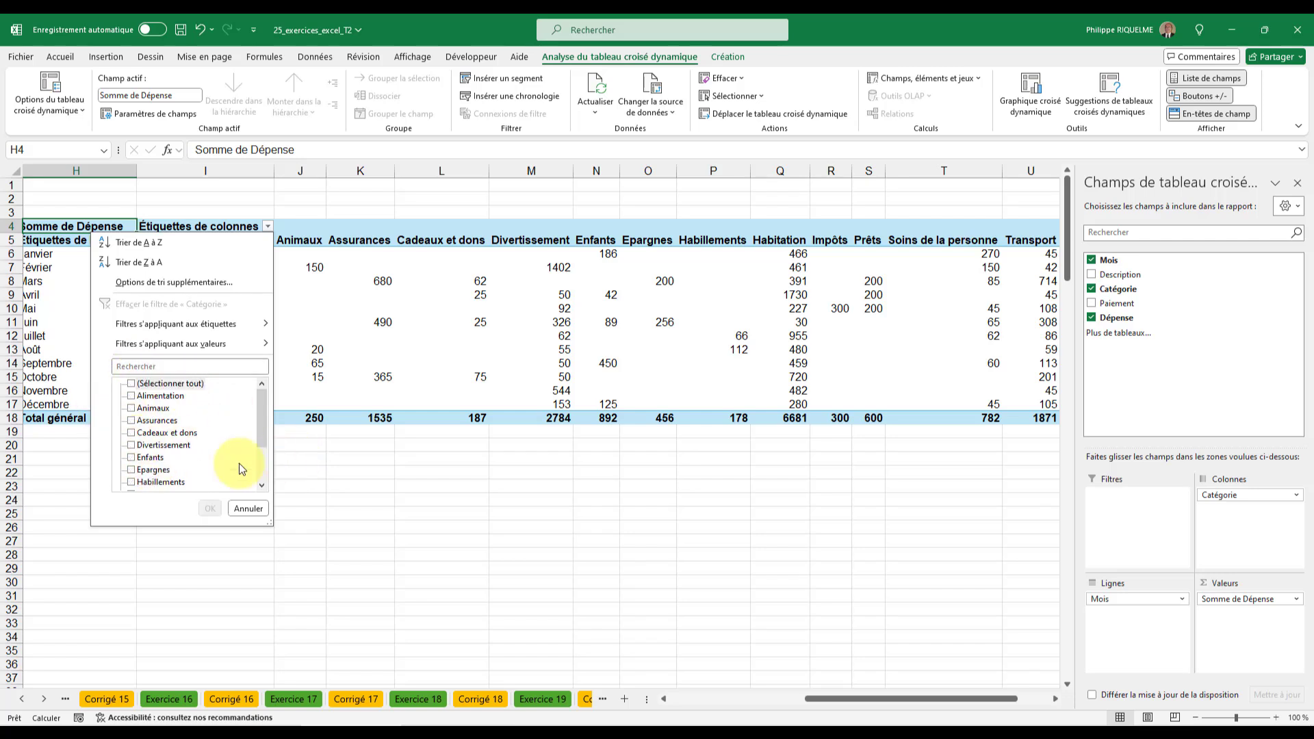
pyautogui.click(132, 446)
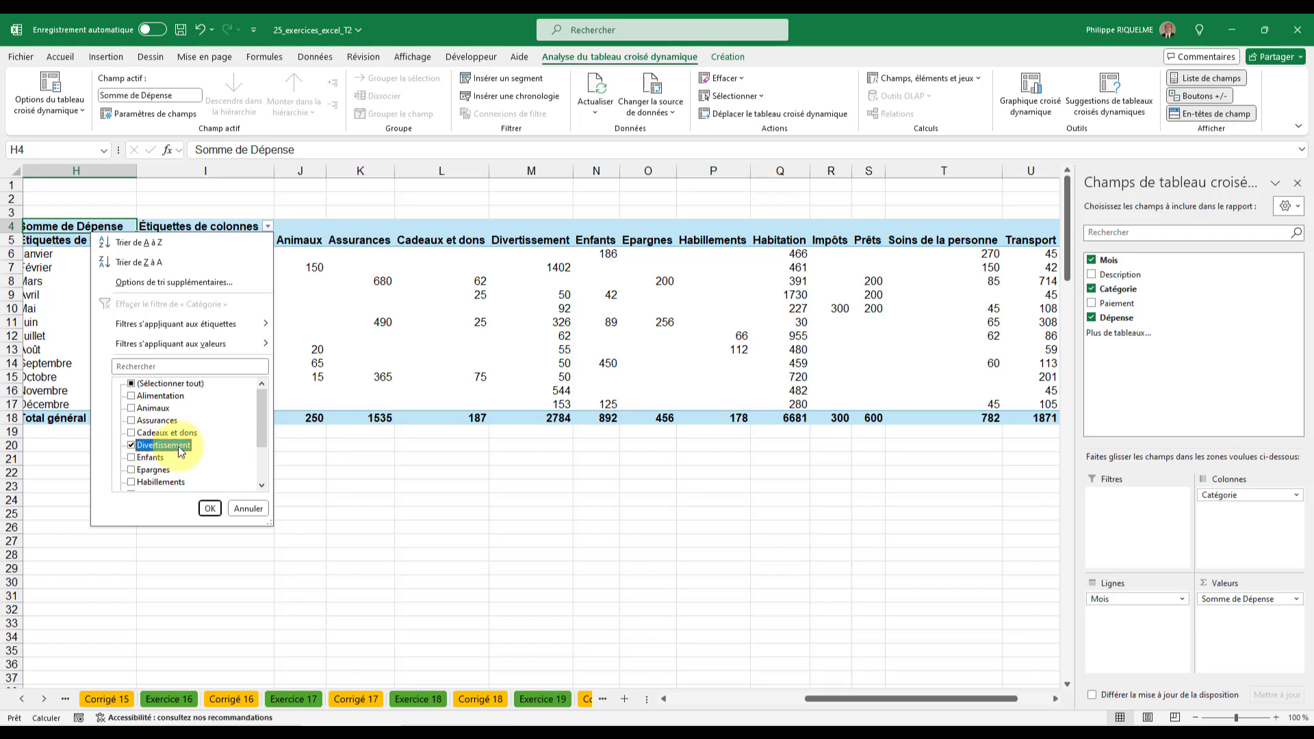
pyautogui.click(132, 458)
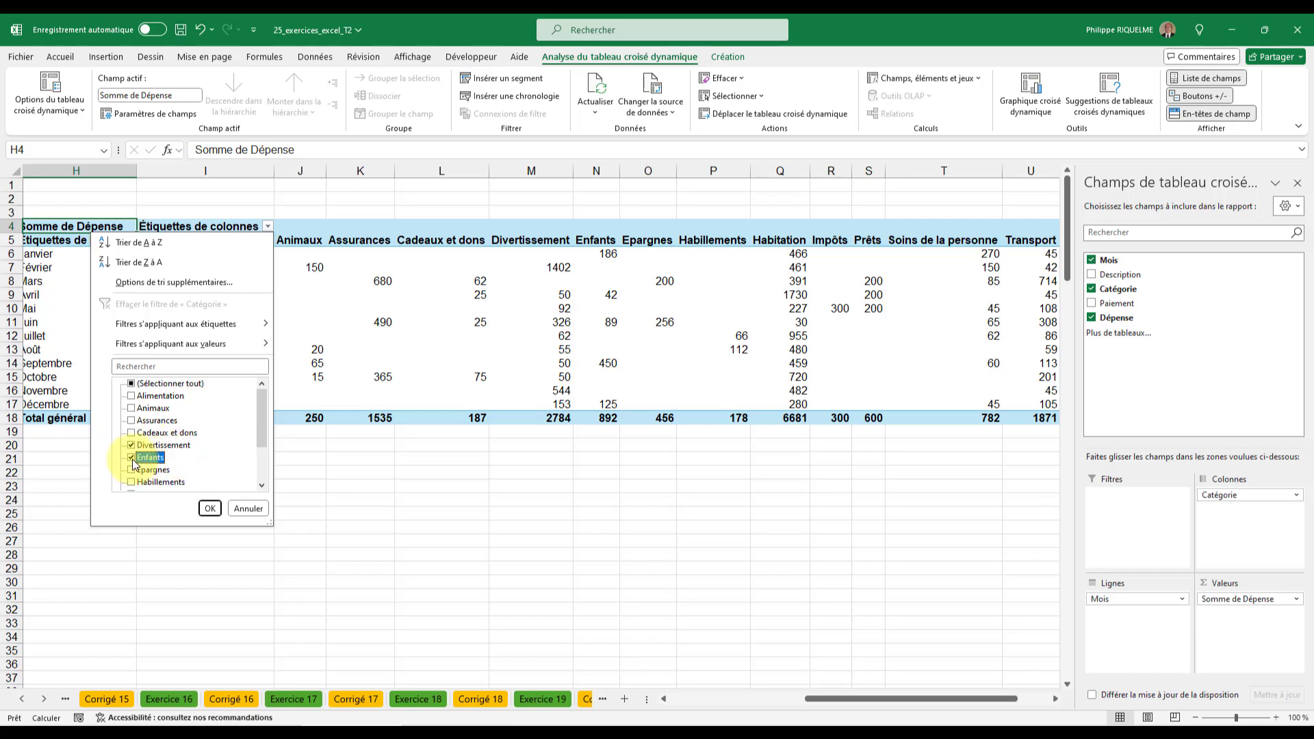
pyautogui.click(210, 508)
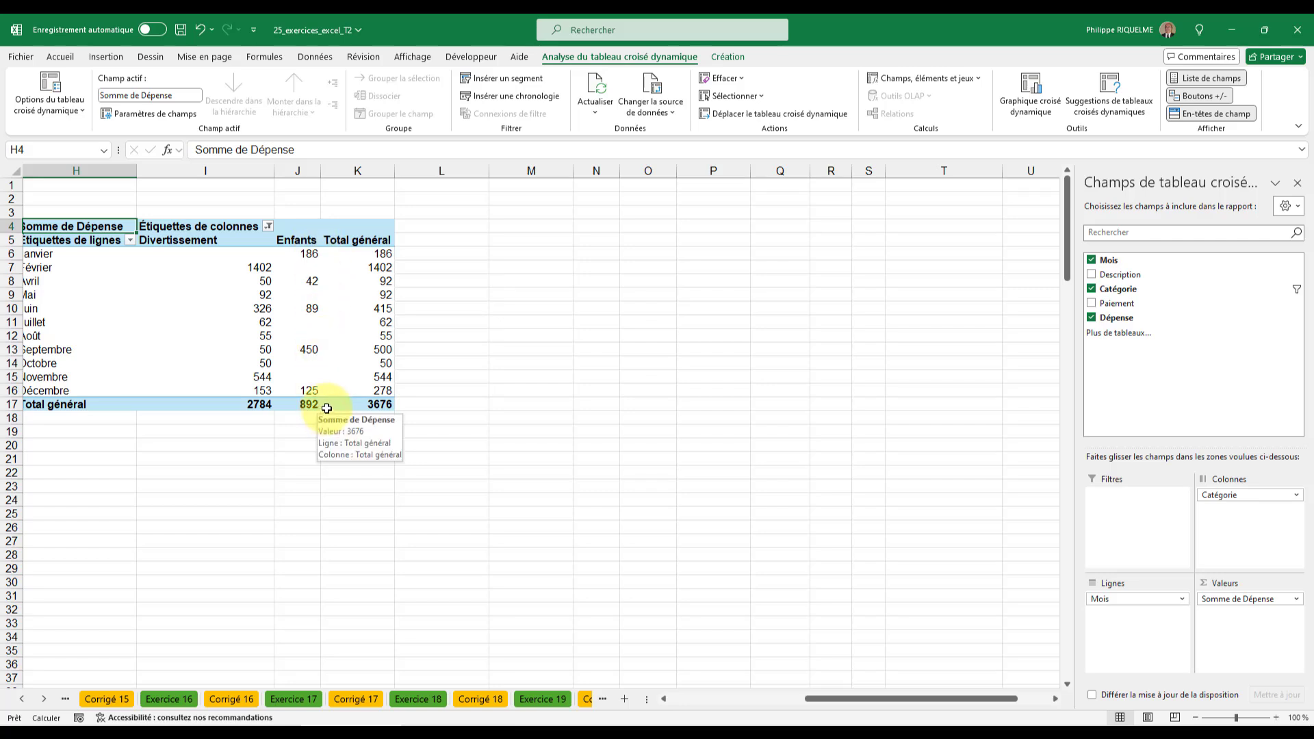
# - Clear the Catégorie filter from the pivot table's column labels
pyautogui.click(267, 226)
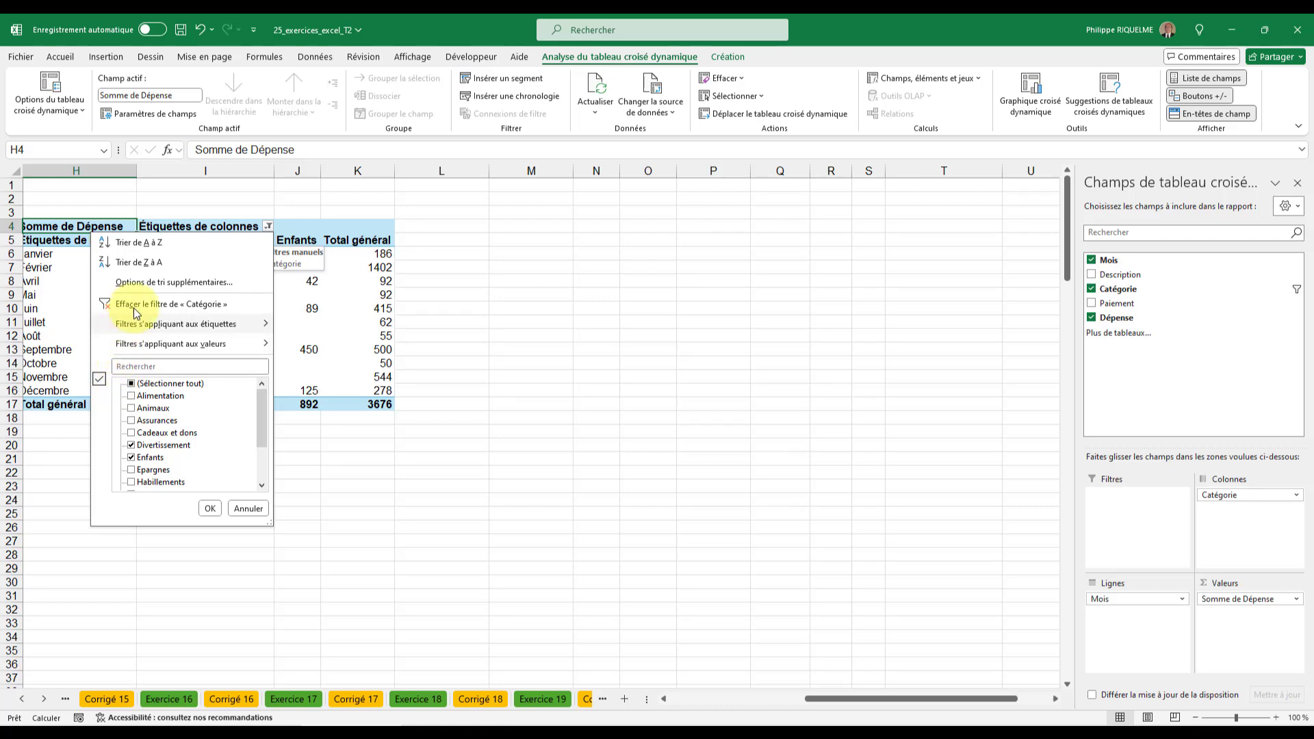
pyautogui.click(188, 305)
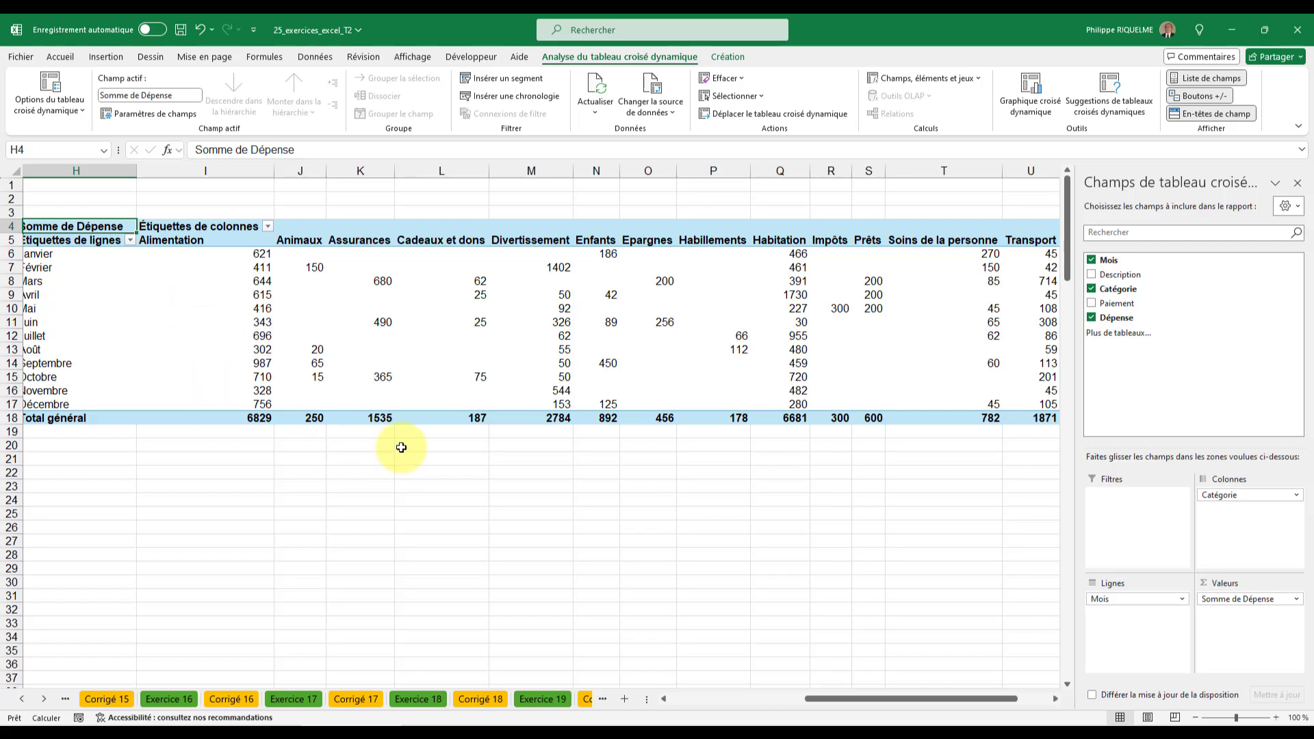
# - Filter the pivot table's row labels to show only the months Juillet and Août
pyautogui.moveTo(868, 702); pyautogui.dragTo(817, 701)
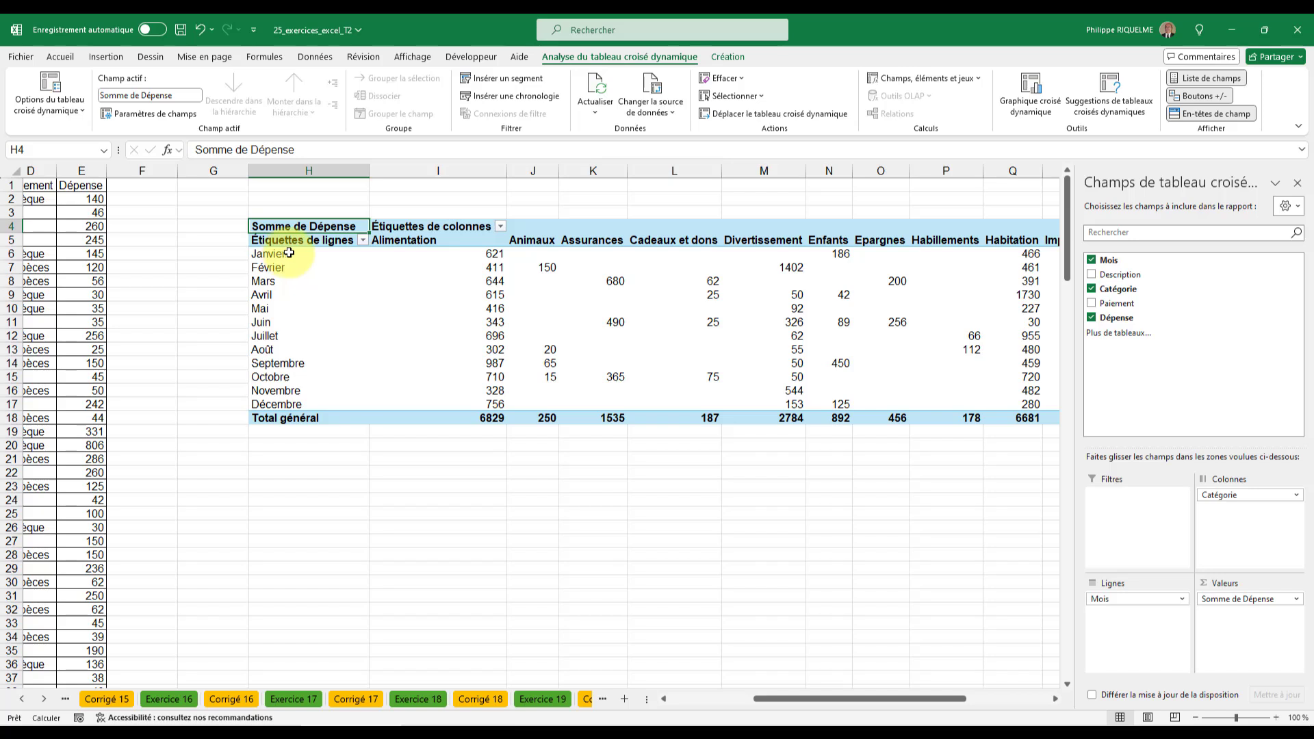
pyautogui.click(363, 241)
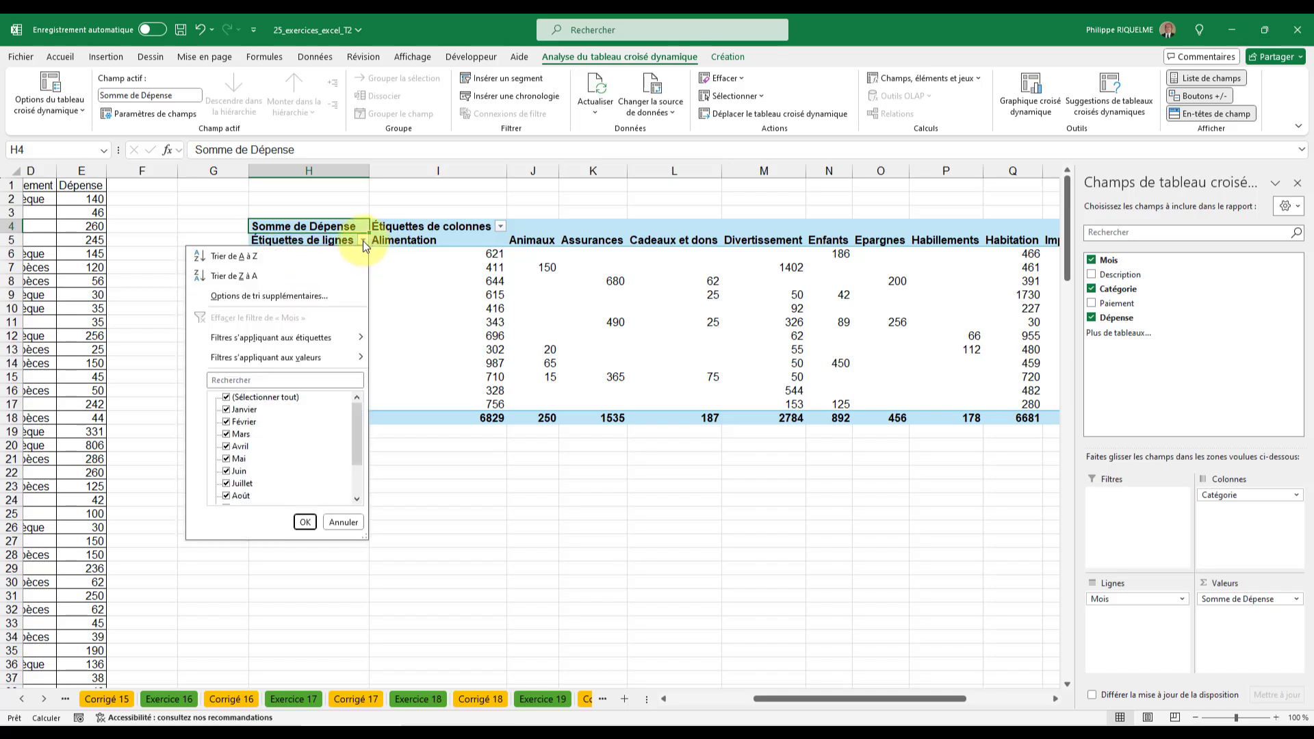
pyautogui.click(228, 398)
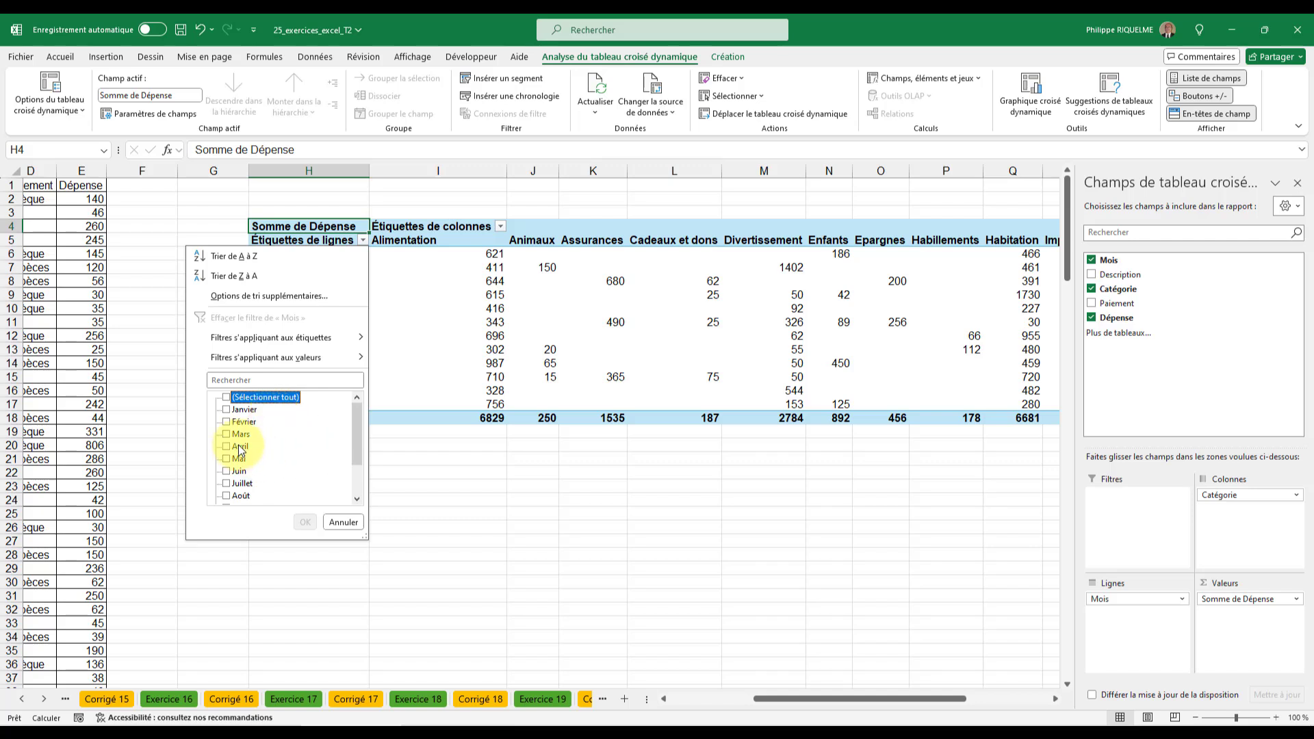
pyautogui.click(226, 484)
pyautogui.click(227, 496)
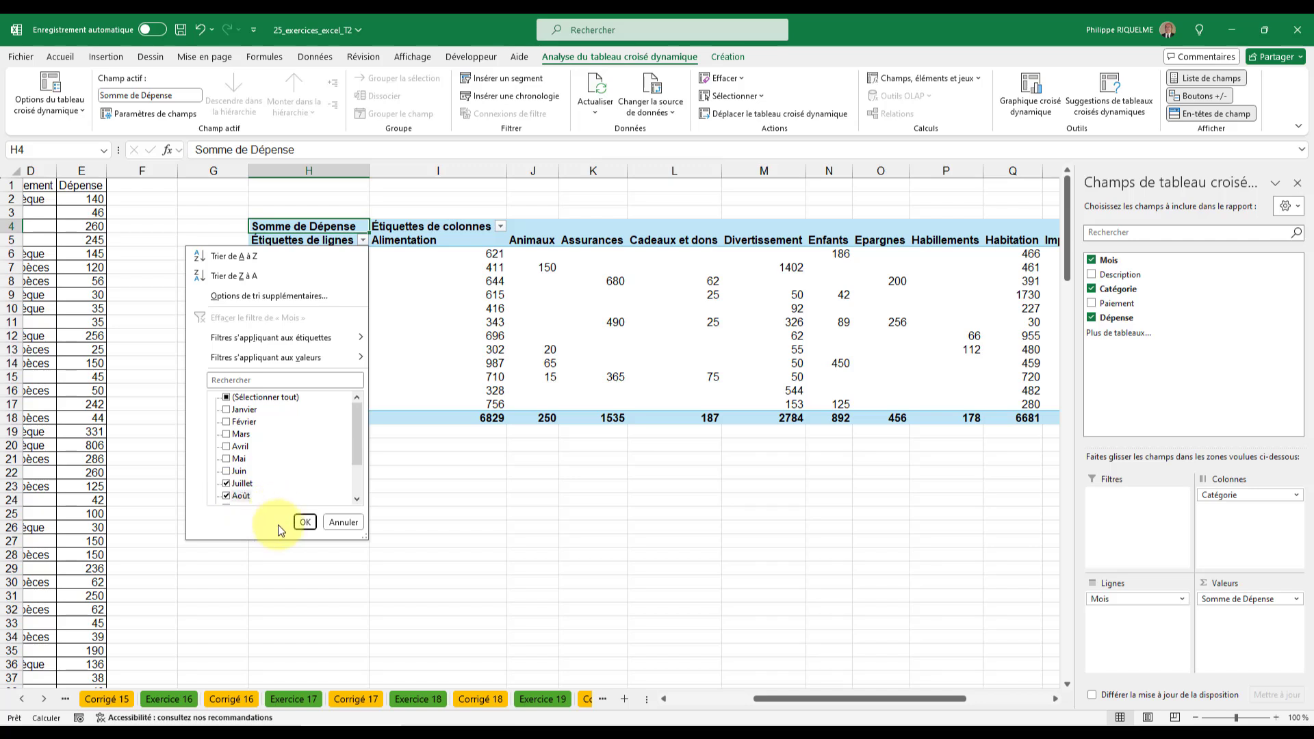
pyautogui.click(305, 523)
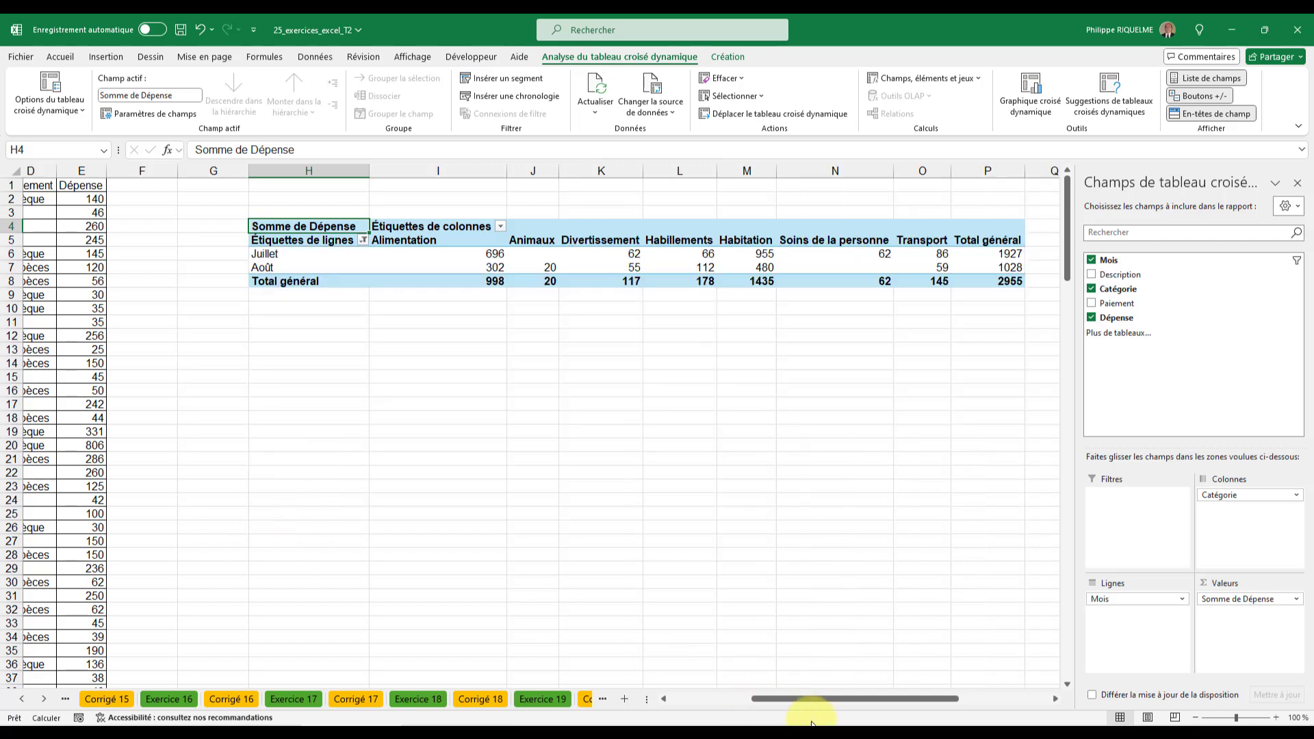
# - Clear the Mois filter from the pivot table's row labels
pyautogui.moveTo(816, 696); pyautogui.dragTo(821, 696)
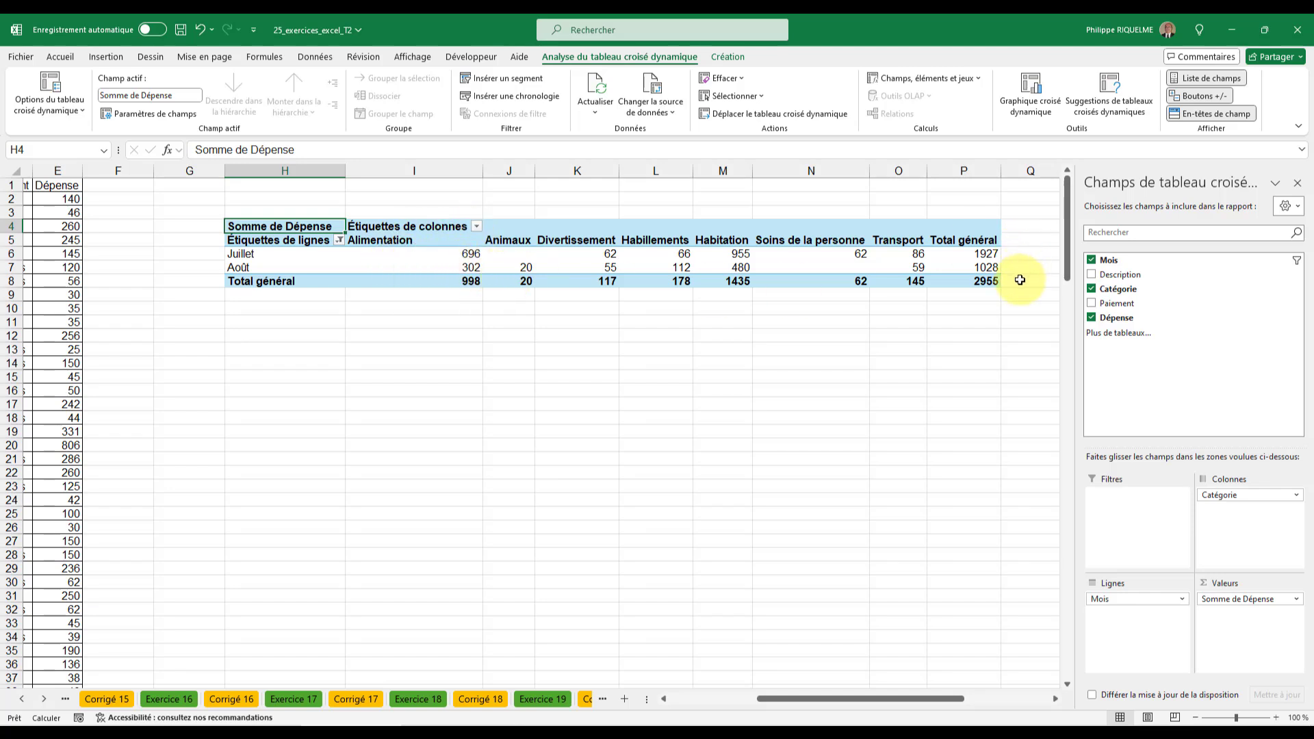
pyautogui.click(339, 240)
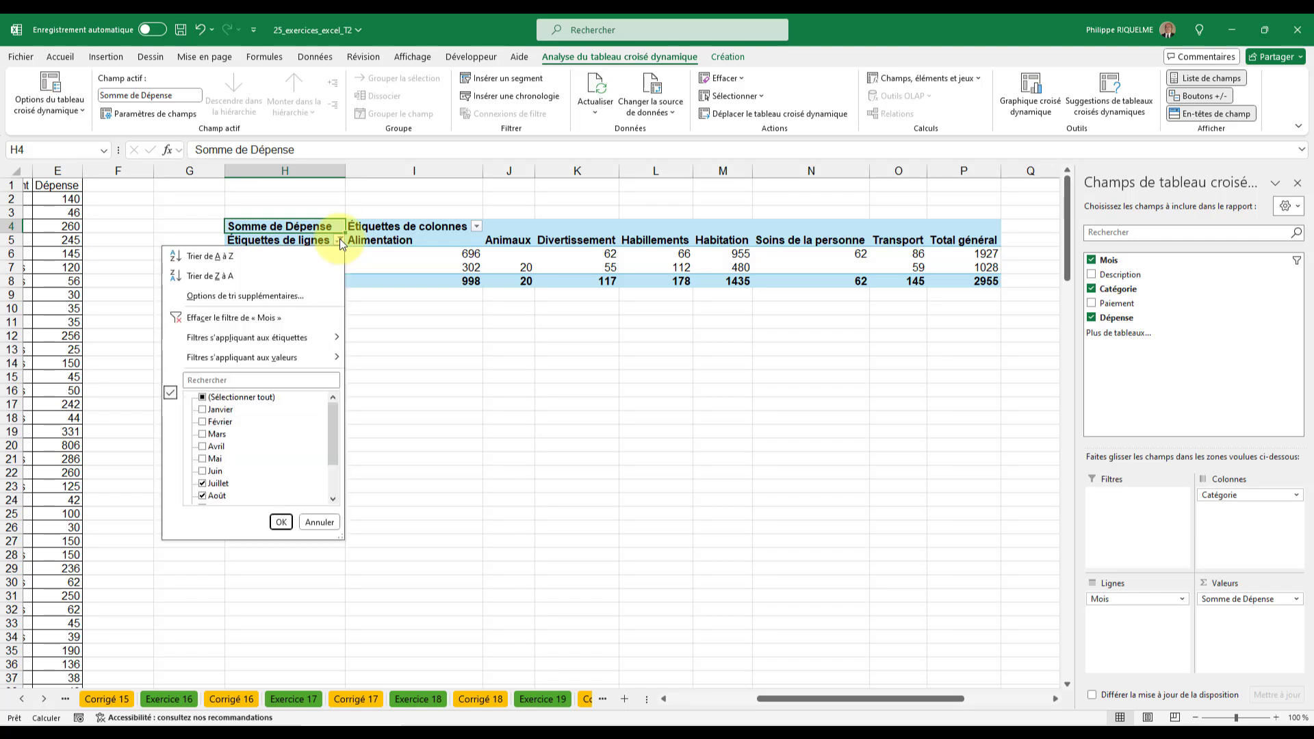
pyautogui.click(225, 319)
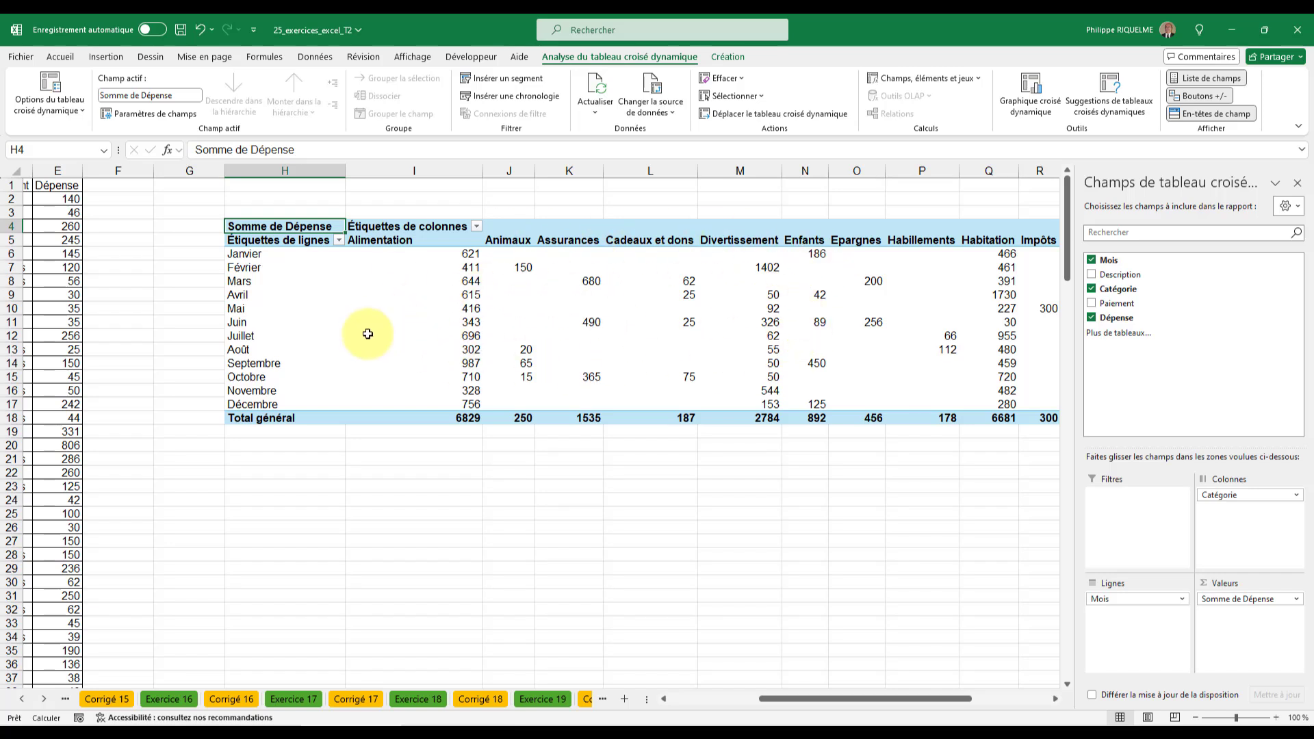
# - Insert slicers for the pivot table's Mois, Catégorie and Paiement fields
pyautogui.click(511, 305)
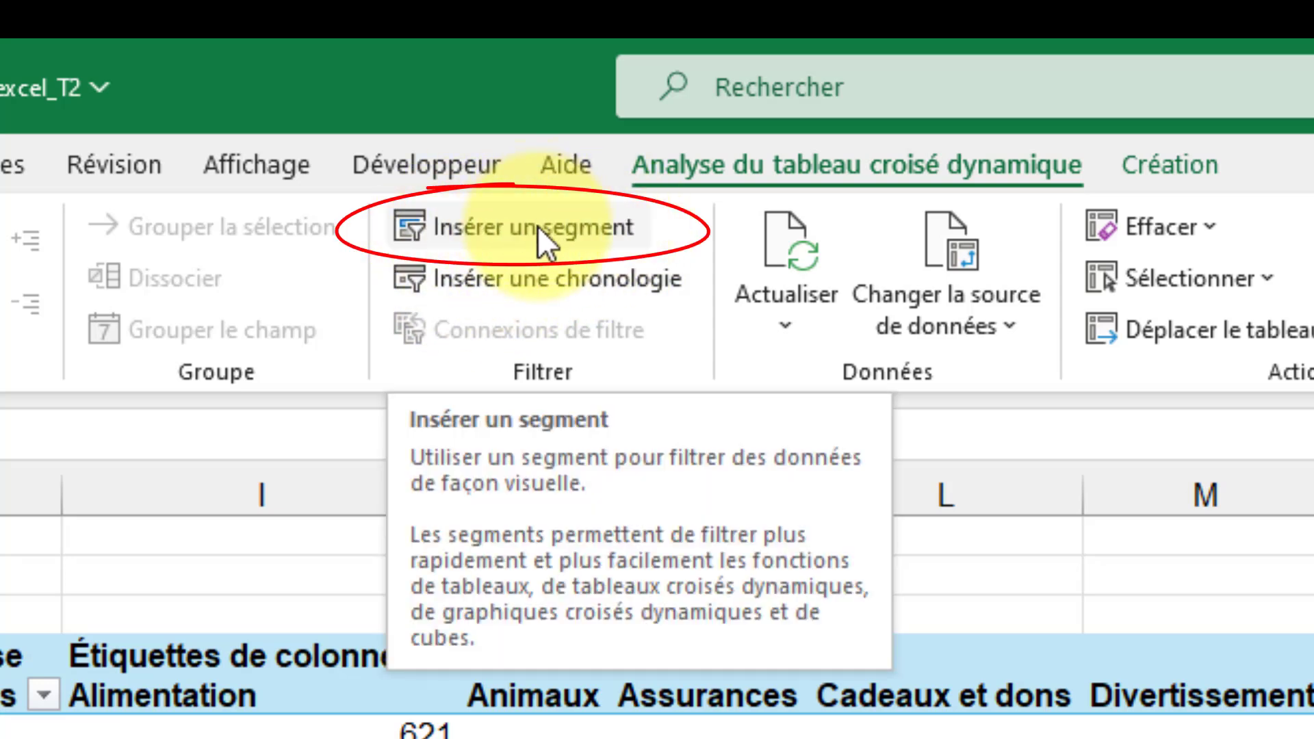
pyautogui.click(537, 225)
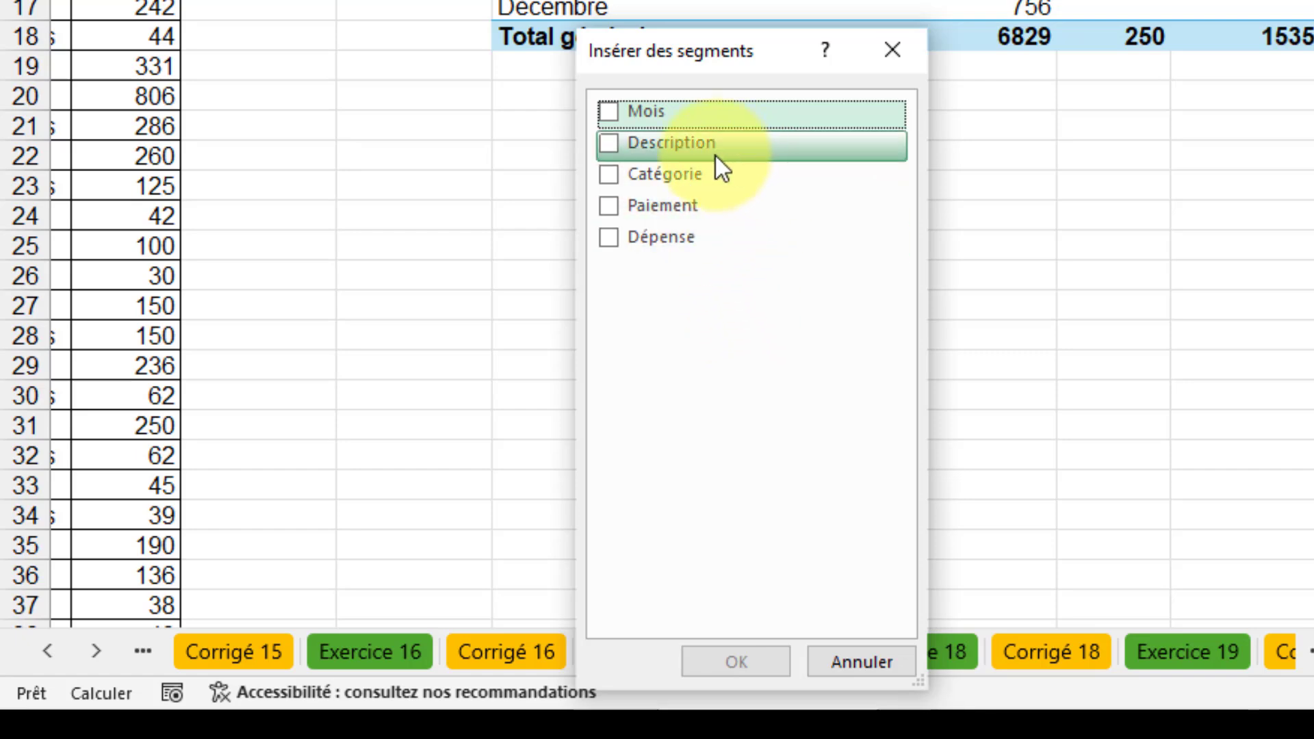
pyautogui.click(608, 111)
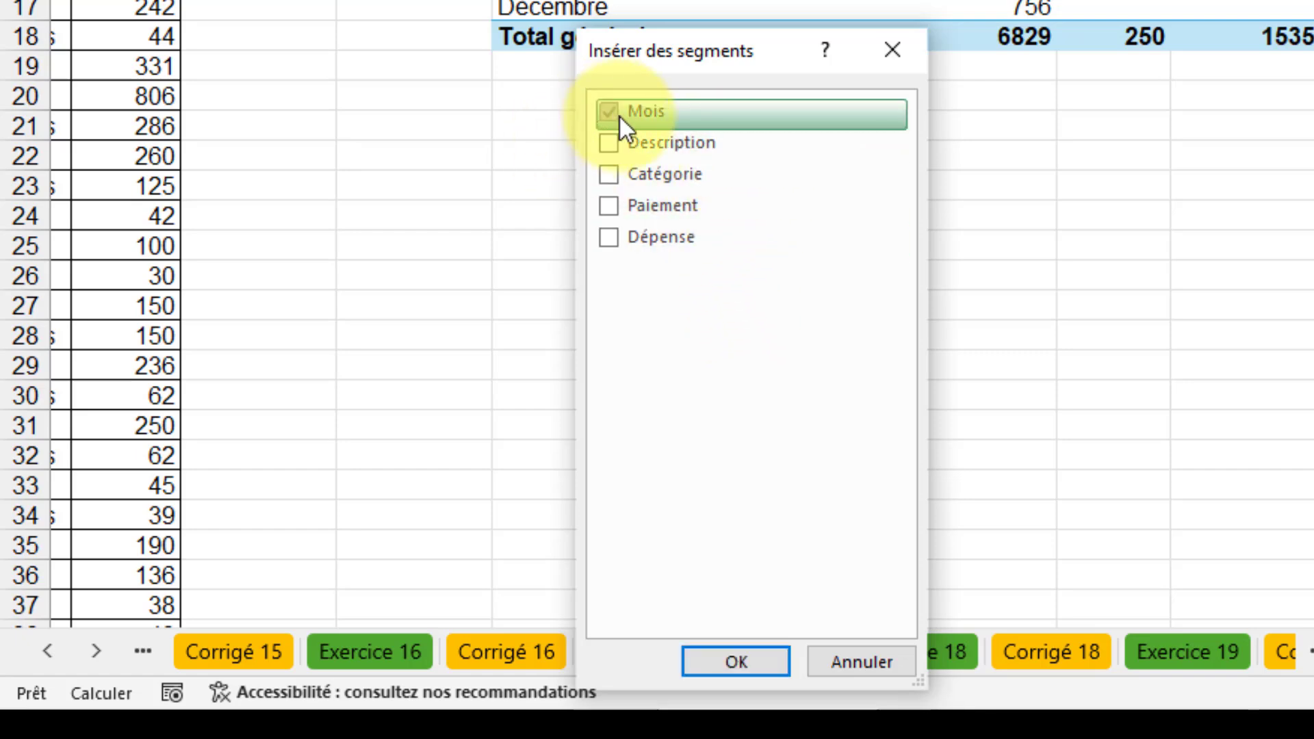
pyautogui.click(609, 173)
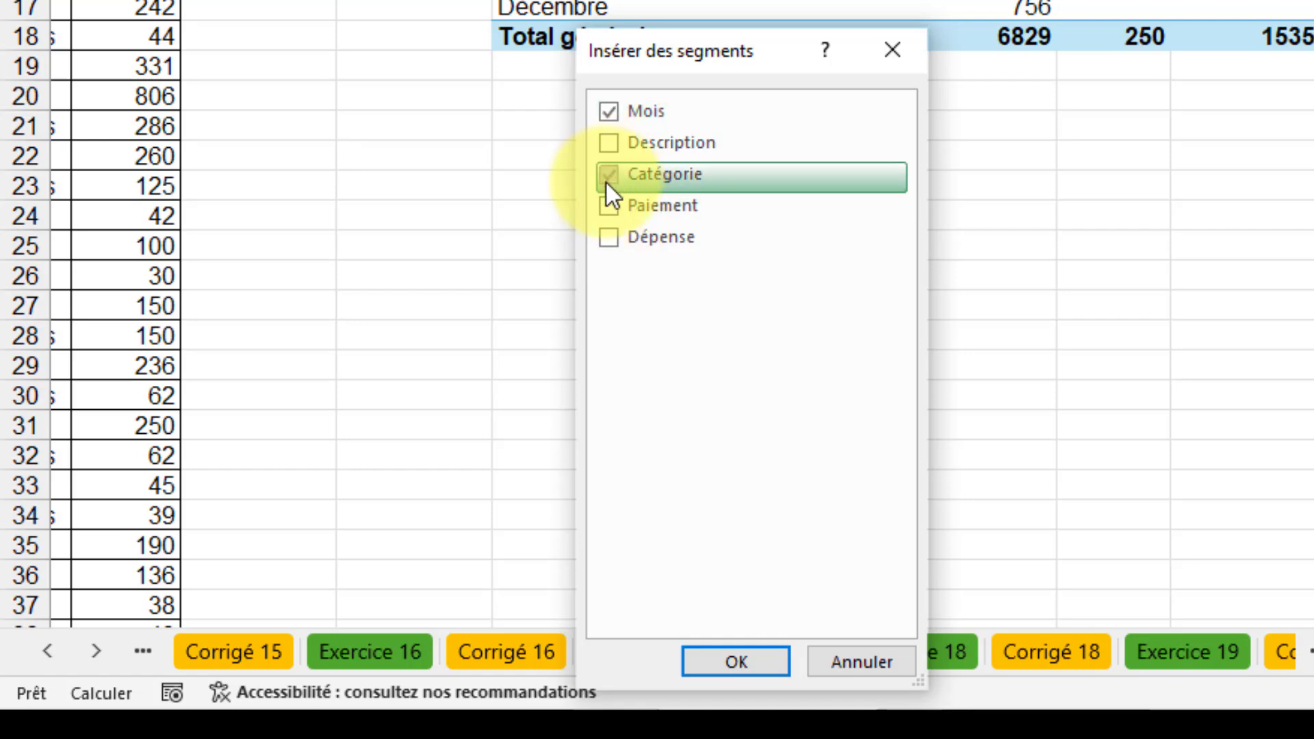
pyautogui.click(609, 206)
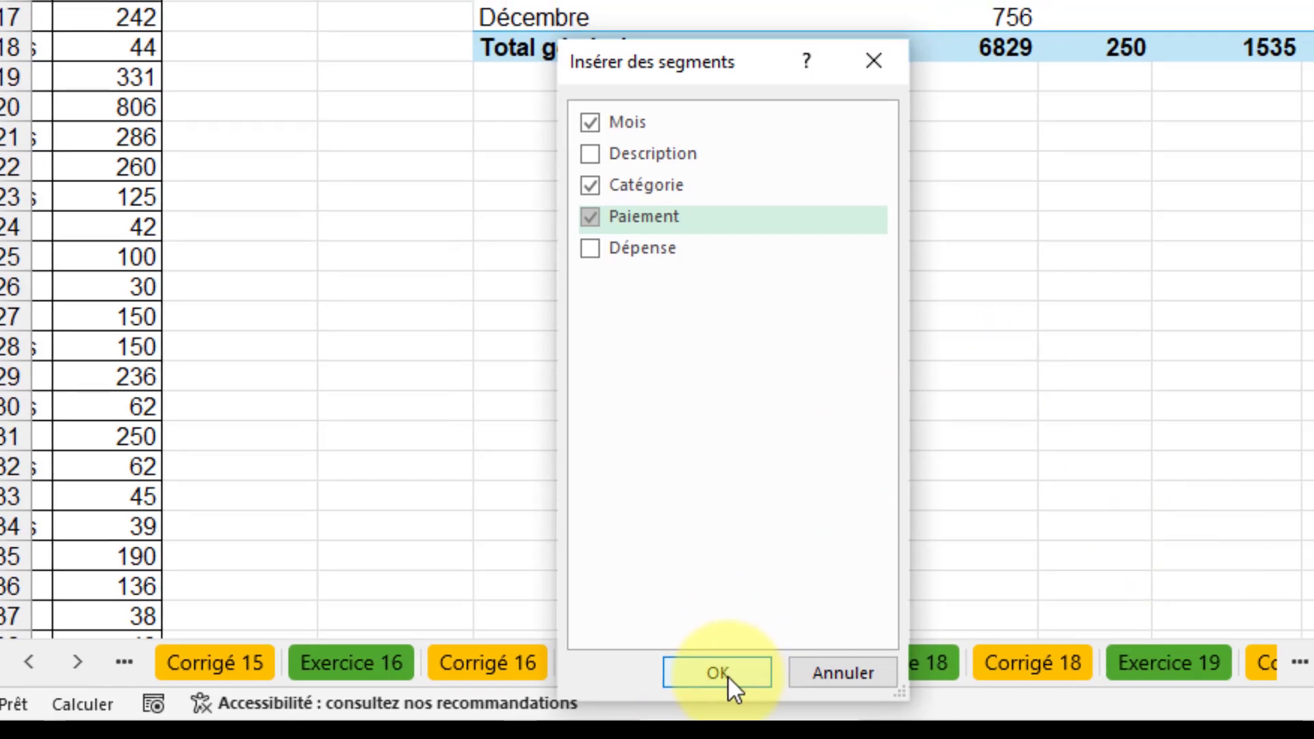
pyautogui.click(729, 679)
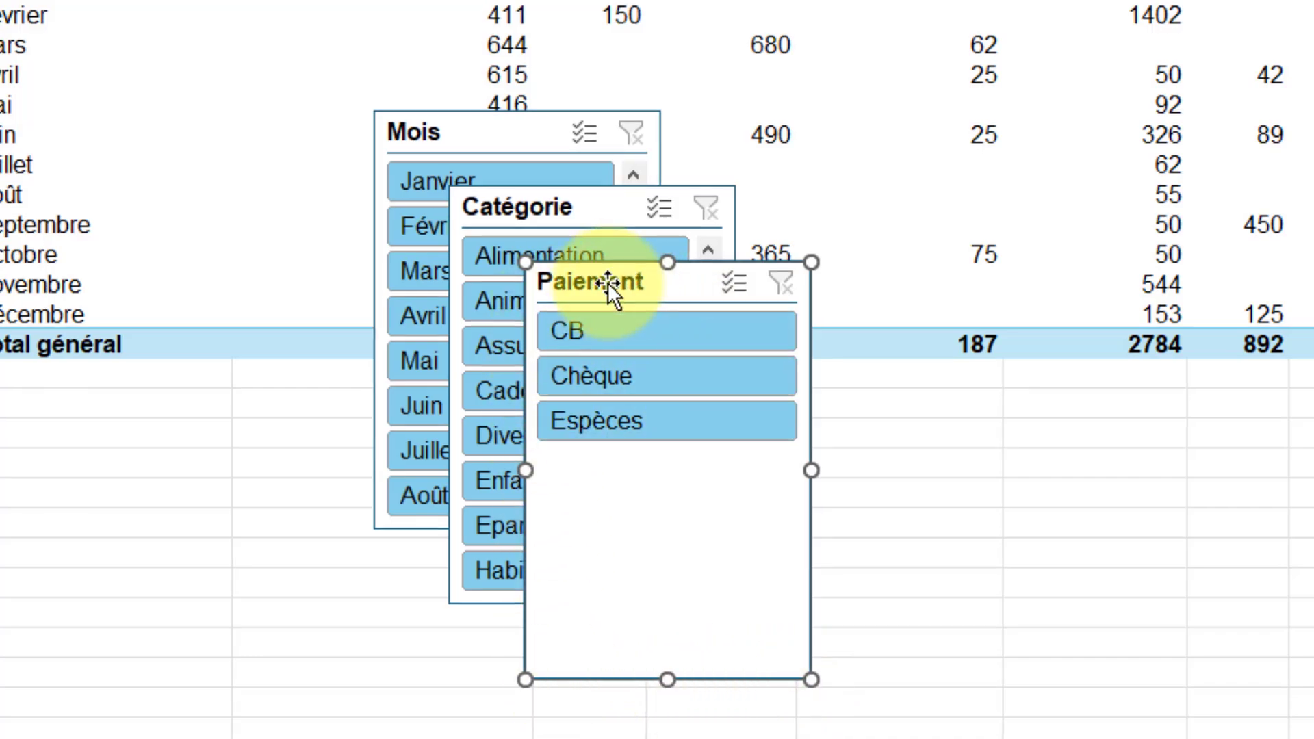
# - Place the Paiement slicer to the left of the pivot table, shorten it to about 3.47 cm high and apply the orange style
pyautogui.moveTo(606, 281); pyautogui.dragTo(45, 423)
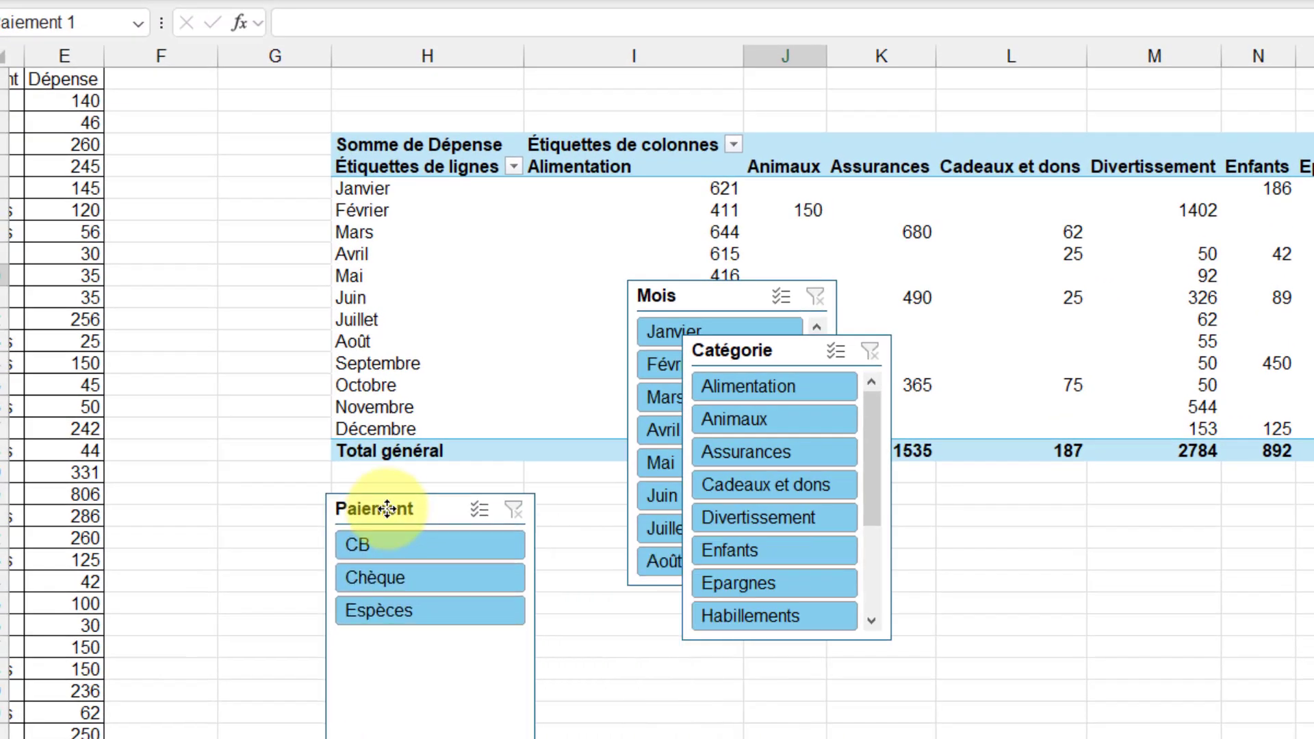
pyautogui.moveTo(388, 509); pyautogui.dragTo(387, 504)
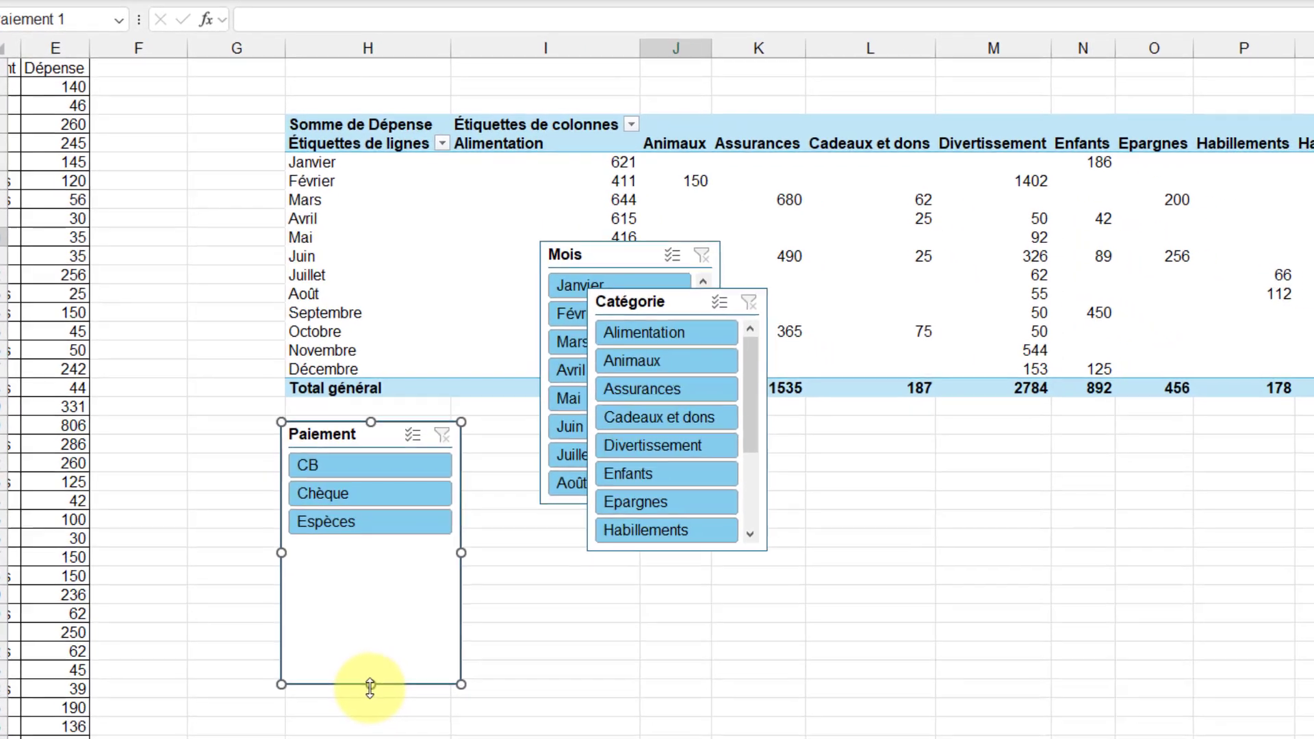
pyautogui.moveTo(369, 681); pyautogui.dragTo(368, 541)
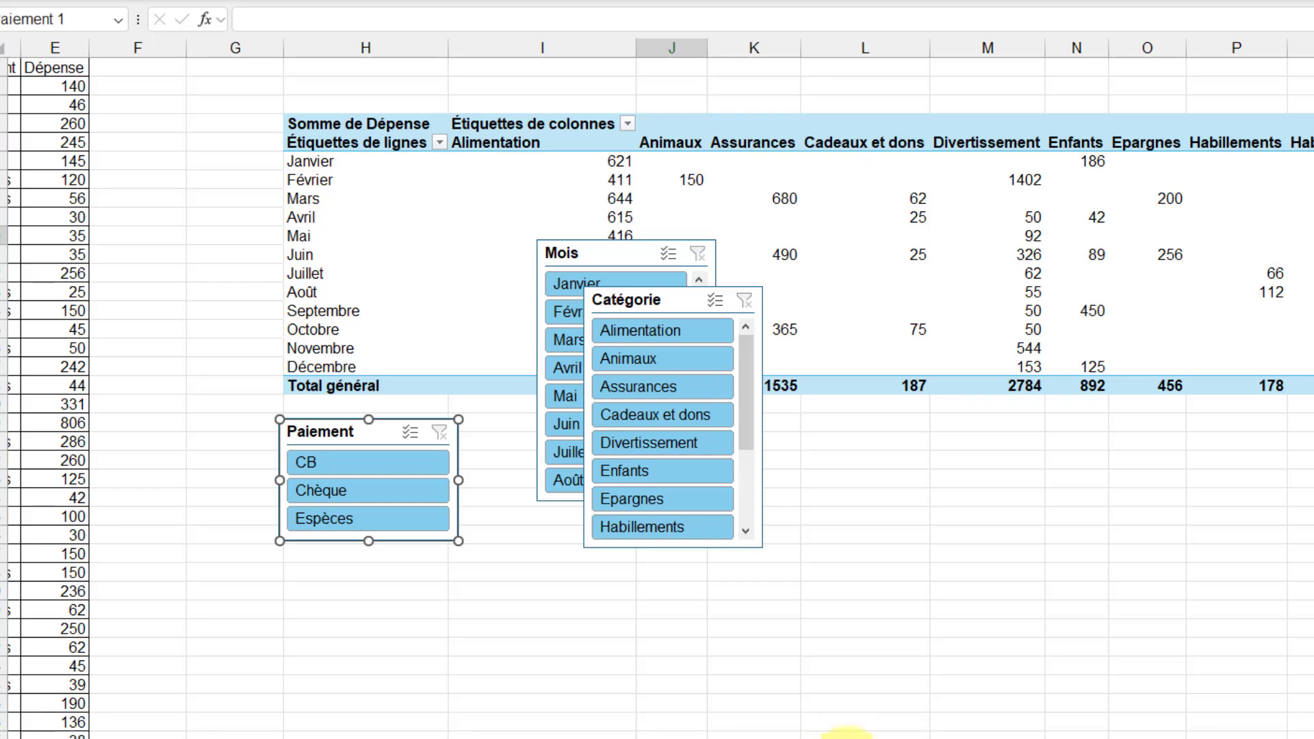
pyautogui.moveTo(365, 436); pyautogui.dragTo(181, 134)
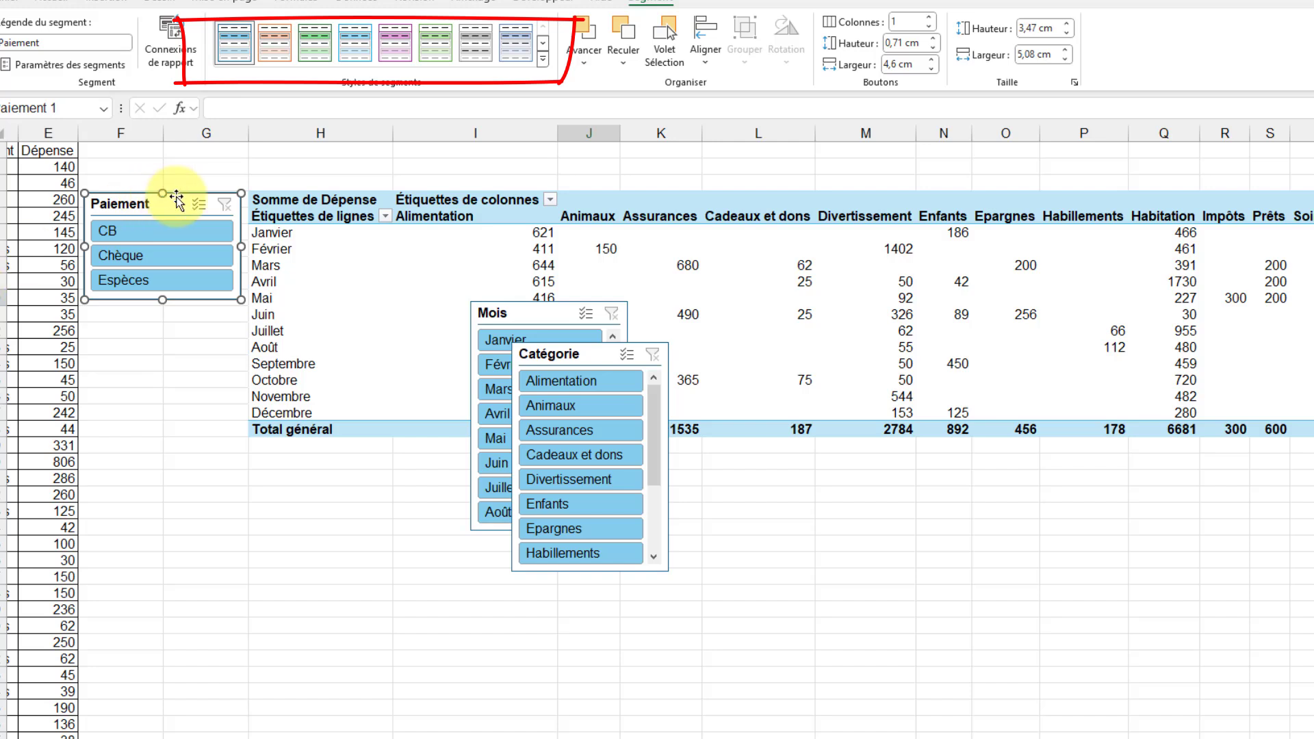
pyautogui.click(274, 52)
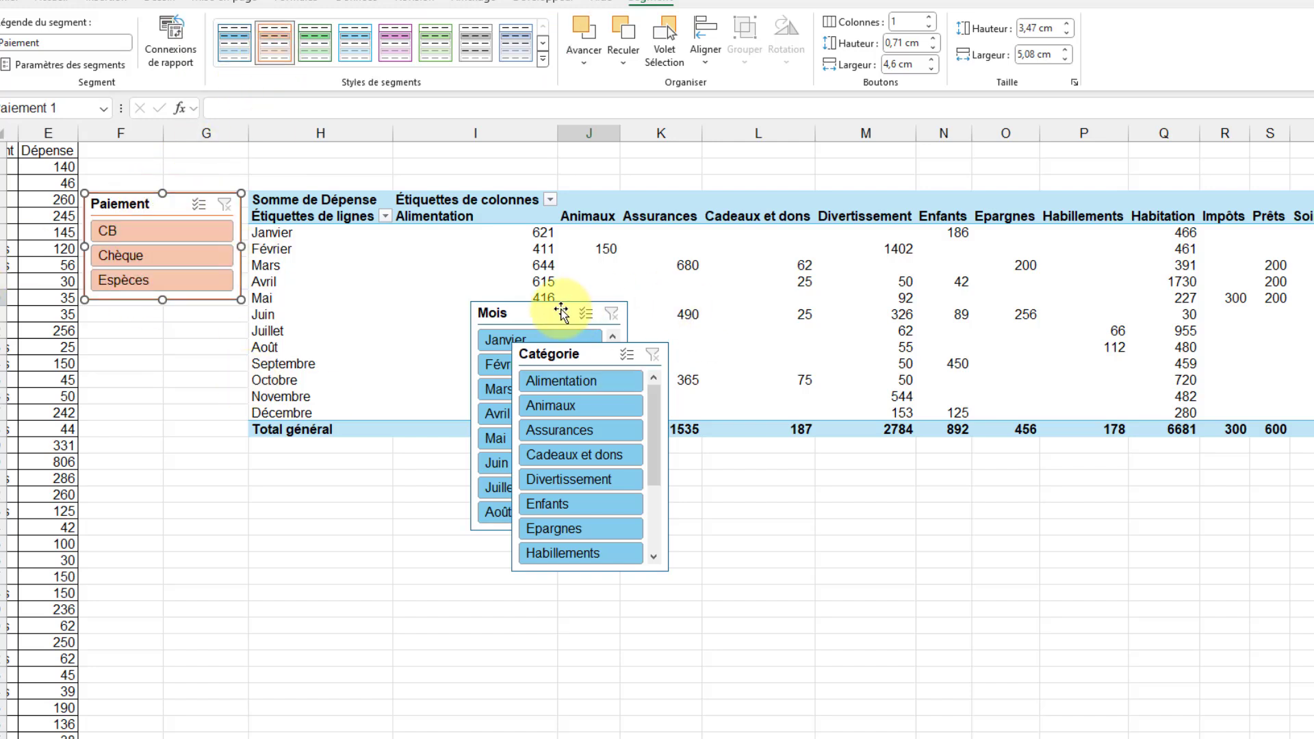
# - Place the Mois slicer below the Paiement slicer, lengthen it to about 10.8 cm to fit all twelve months and apply the purple style
pyautogui.moveTo(527, 351); pyautogui.dragTo(157, 320)
pyautogui.moveTo(162, 539); pyautogui.dragTo(153, 644)
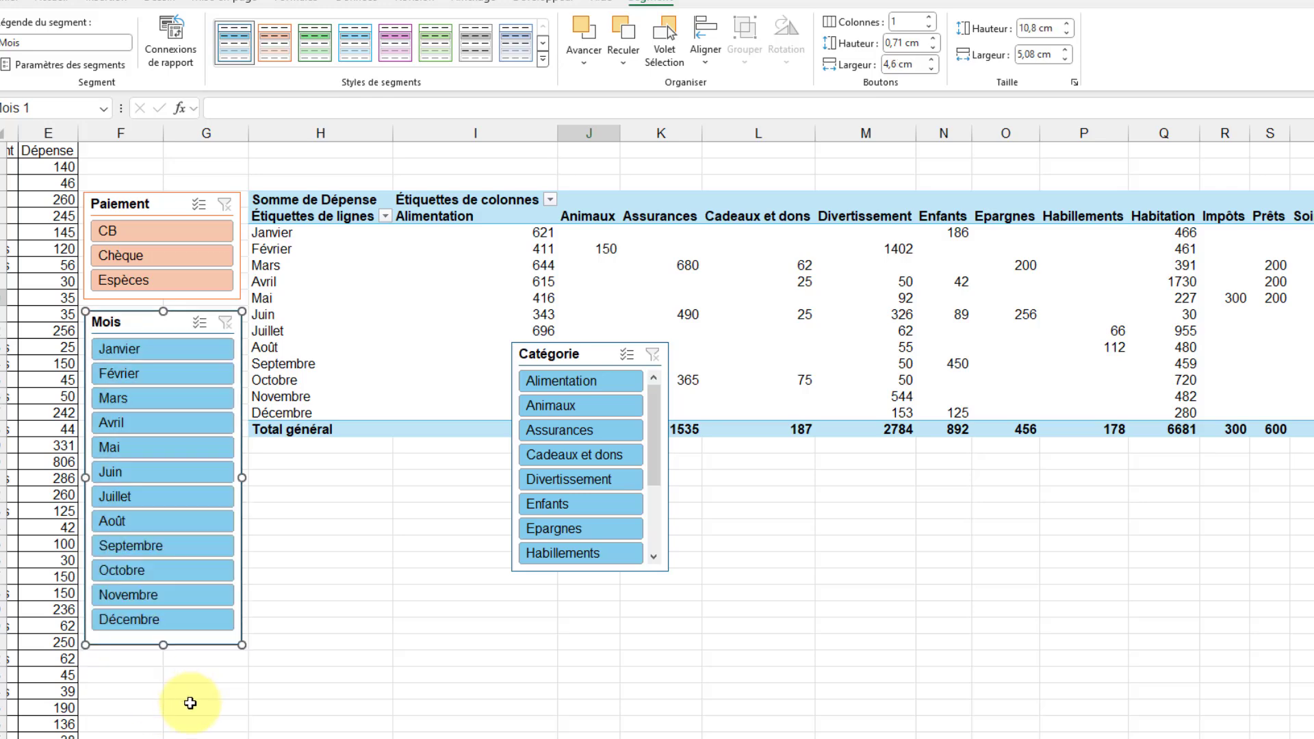
pyautogui.click(401, 45)
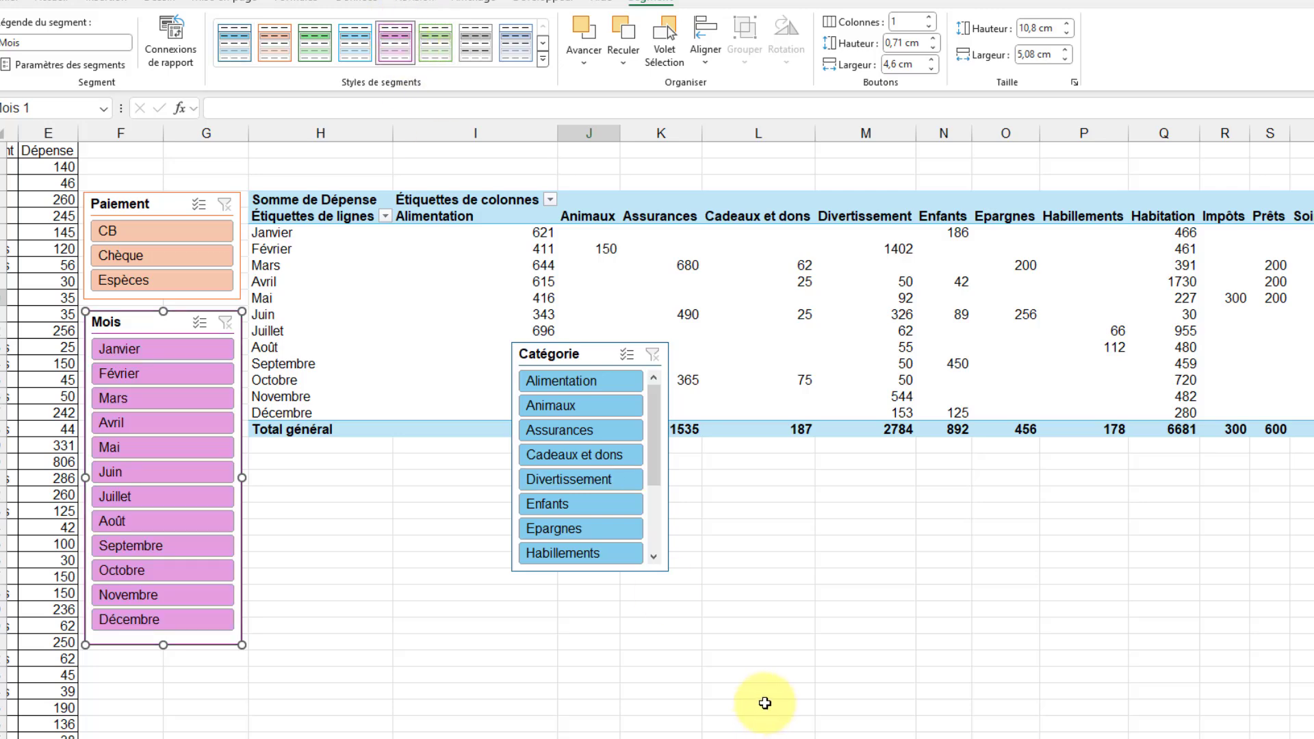
# - Place the Catégorie slicer below the pivot table, resize it to about 10.64 by 6.75 cm with 2 columns and apply the green style
pyautogui.moveTo(569, 369); pyautogui.dragTo(352, 463)
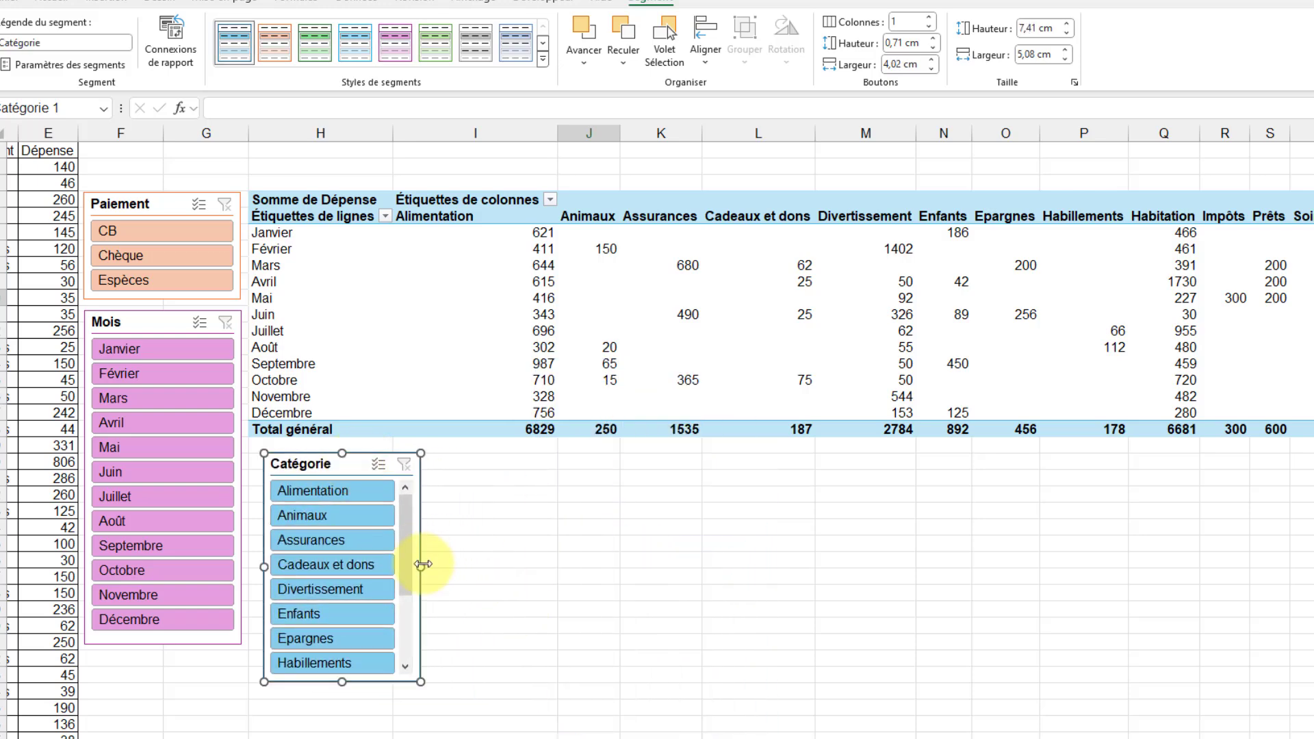
pyautogui.moveTo(423, 564); pyautogui.dragTo(593, 565)
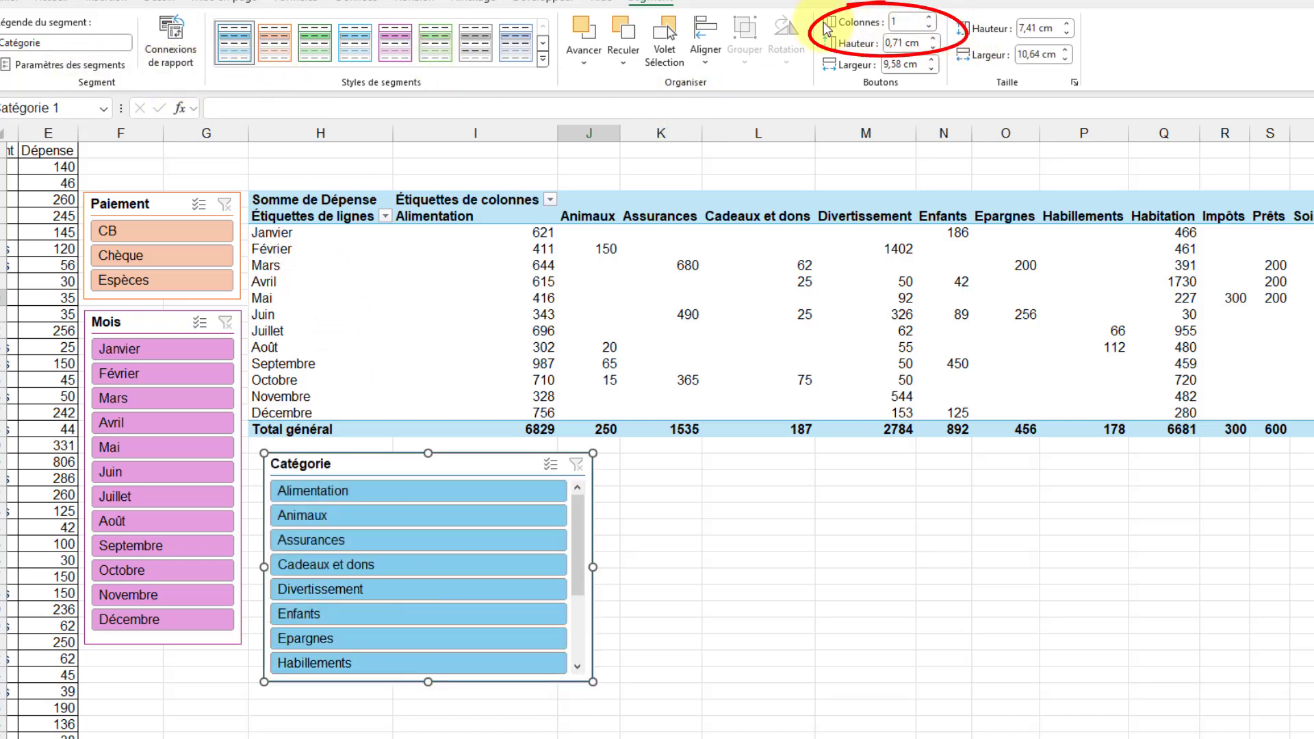
pyautogui.click(930, 17)
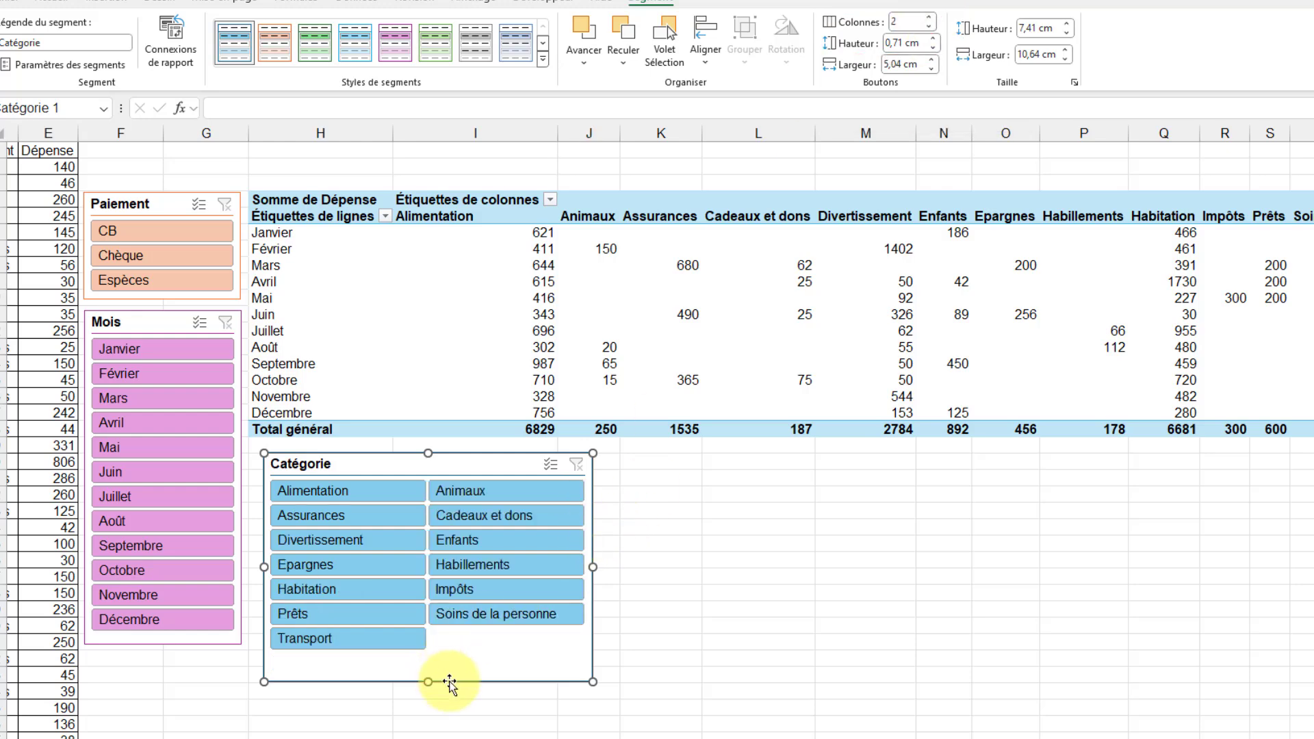
pyautogui.moveTo(431, 683); pyautogui.dragTo(431, 661)
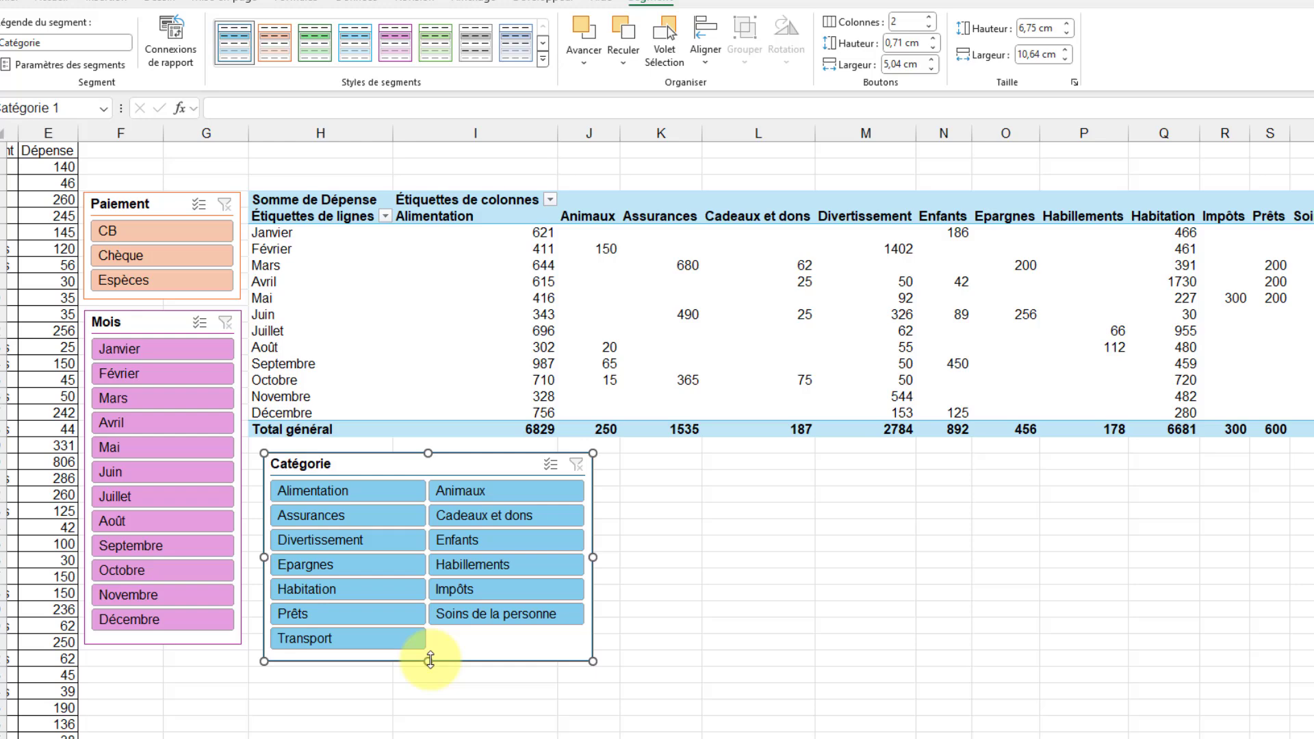
pyautogui.click(312, 50)
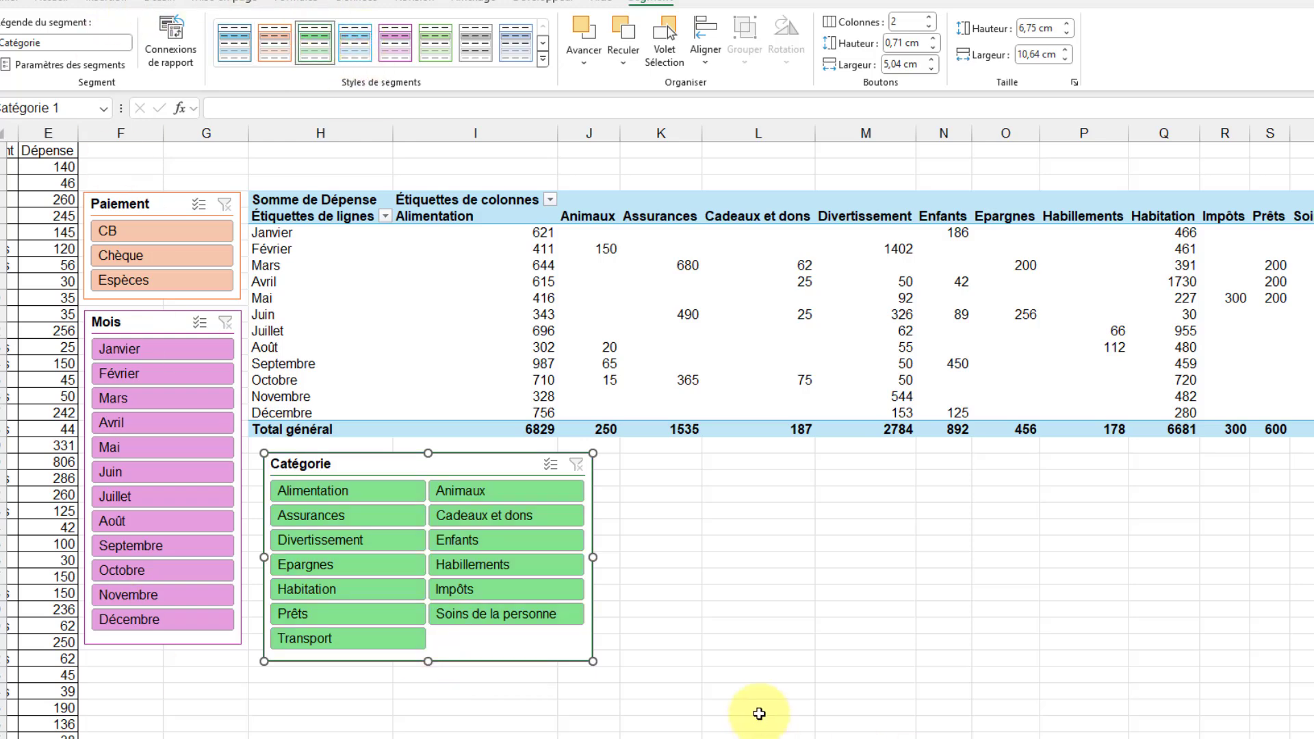
pyautogui.click(785, 498)
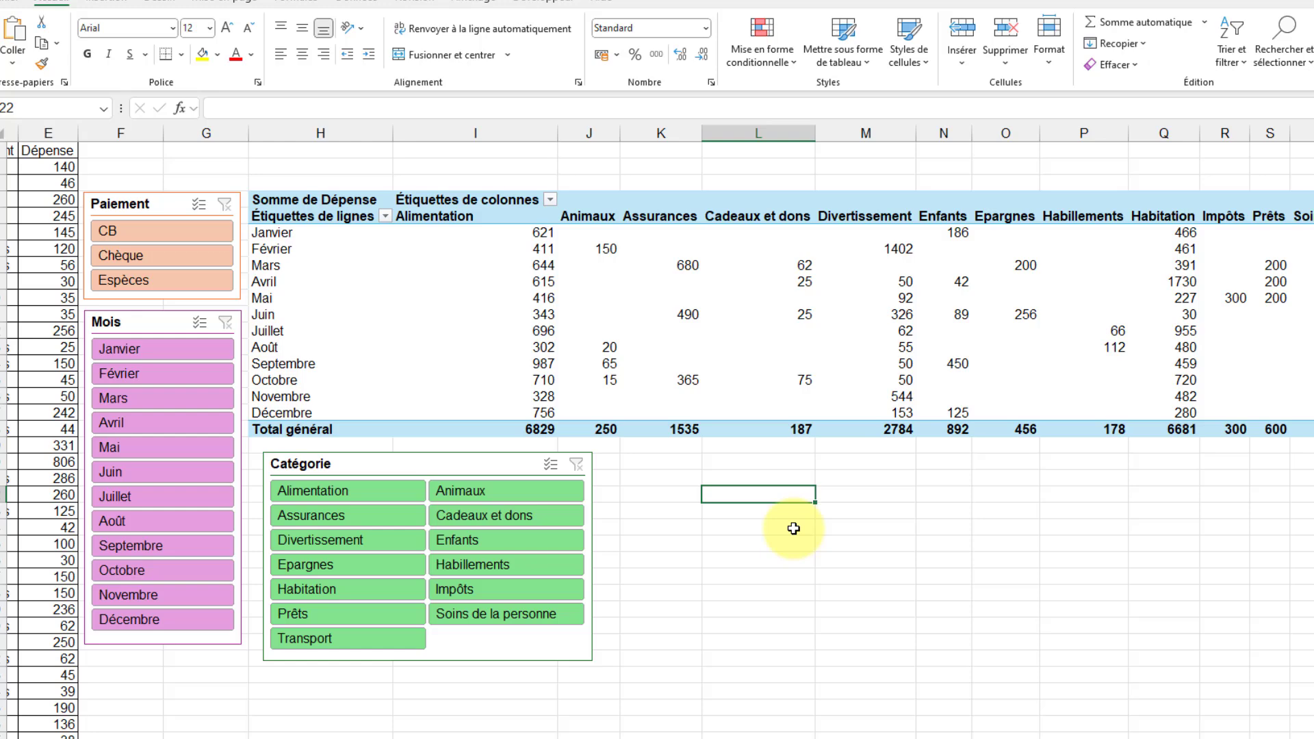
# - Filter with the Mois slicer to Juillet, to Août and to both months, and restrict the Catégorie slicer to Divertissement
pyautogui.click(162, 495)
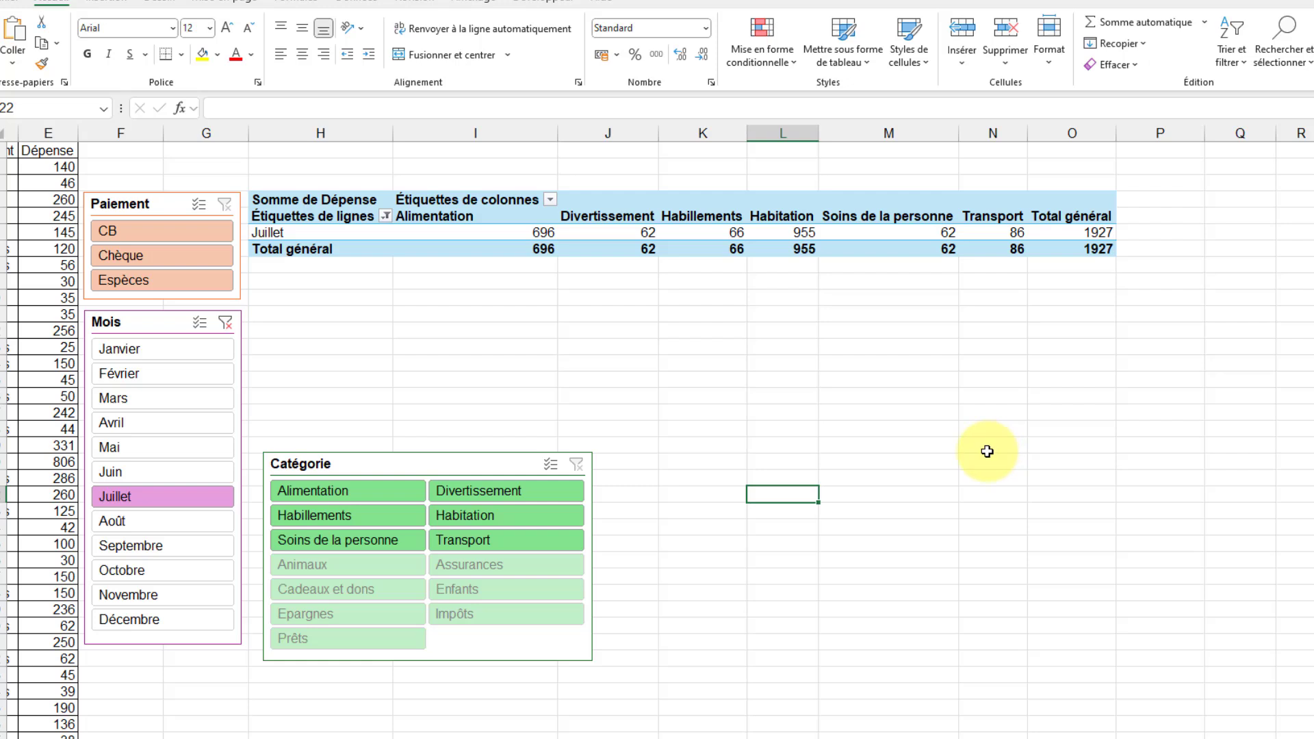
pyautogui.click(150, 520)
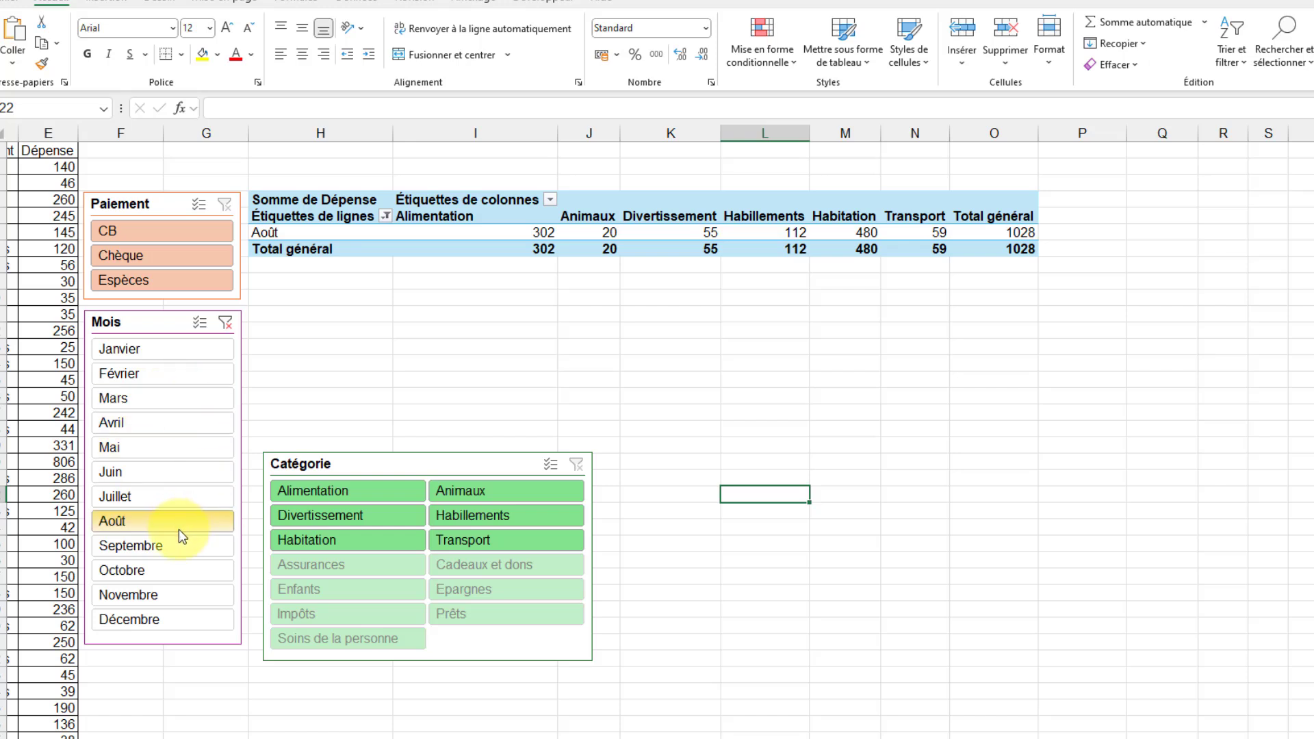
pyautogui.click(203, 322)
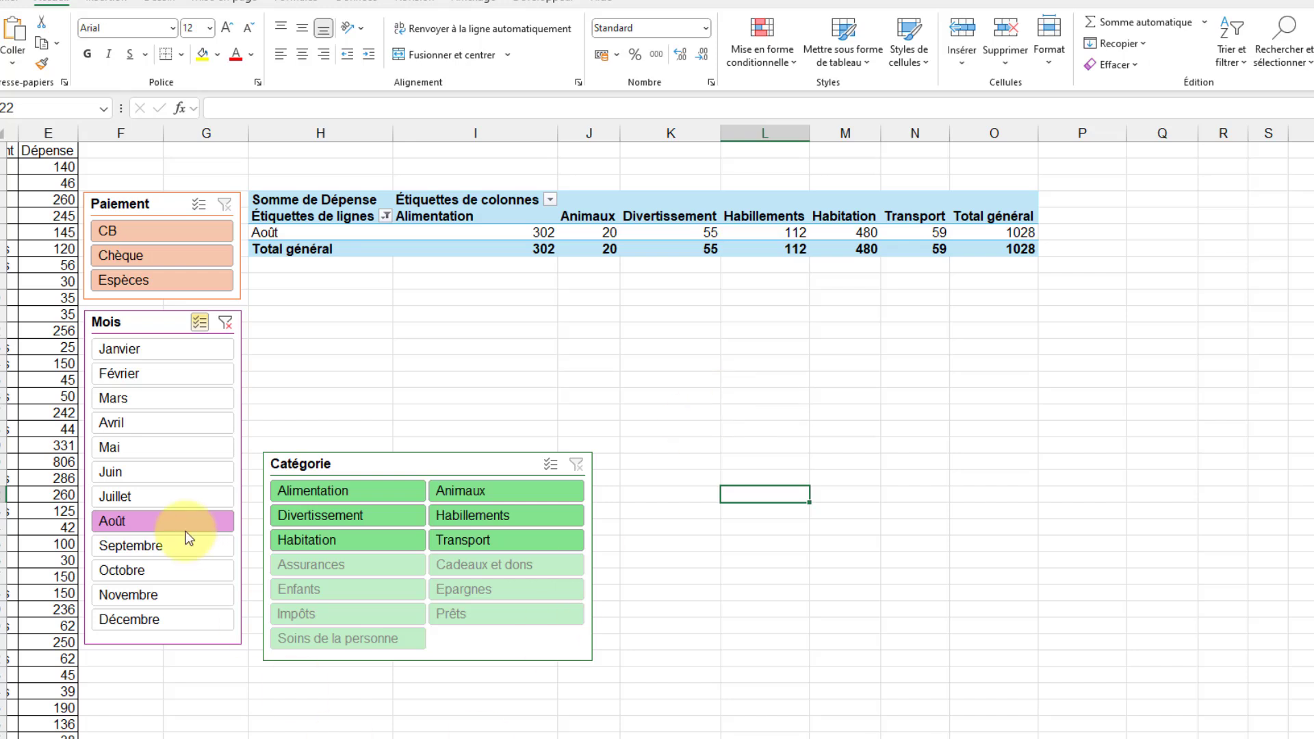
pyautogui.click(182, 499)
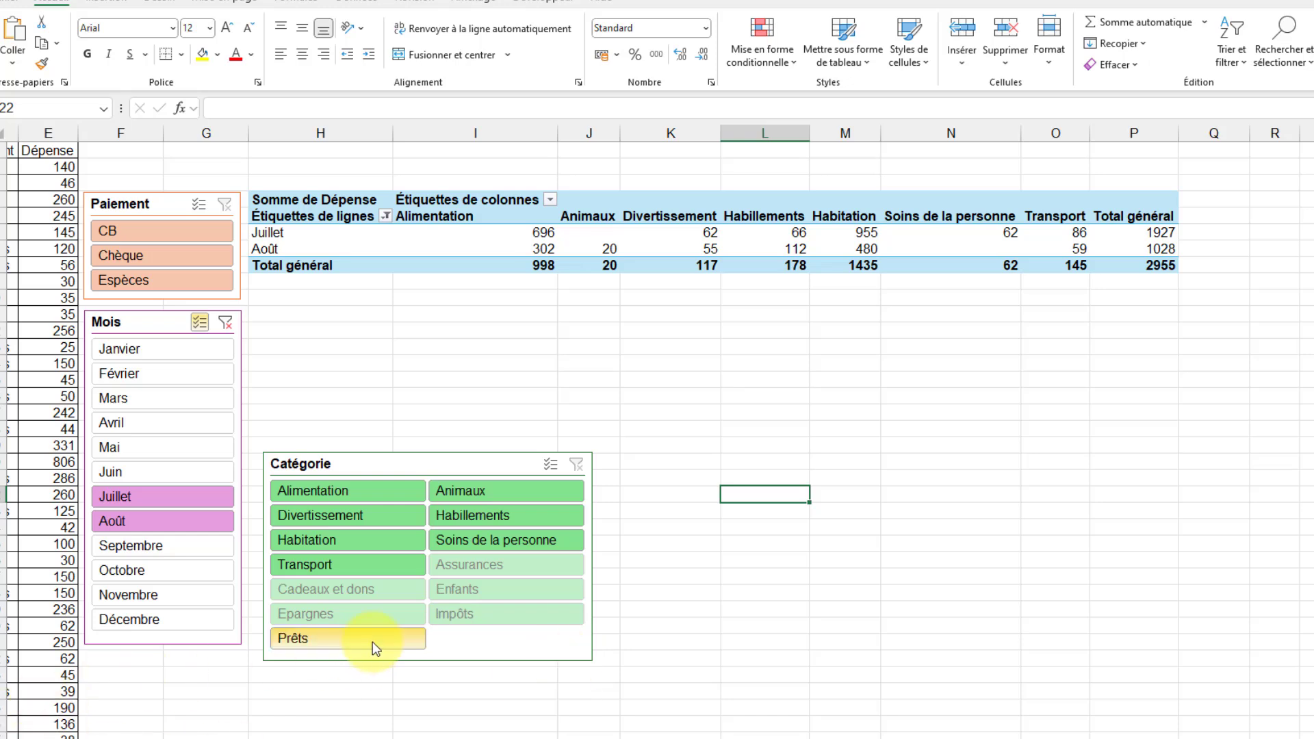
pyautogui.click(384, 521)
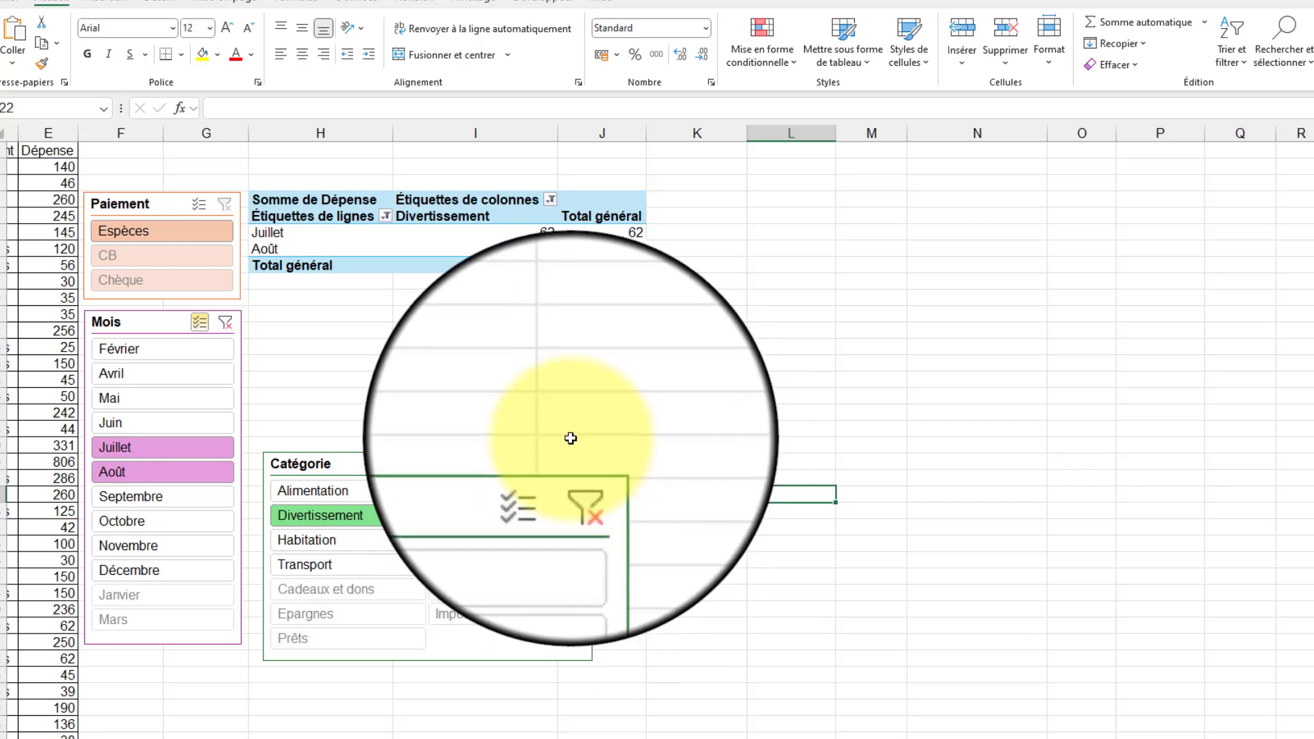
# - Clear the Catégorie and Mois slicer filters and turn off multi-selection in the Mois slicer
pyautogui.click(576, 465)
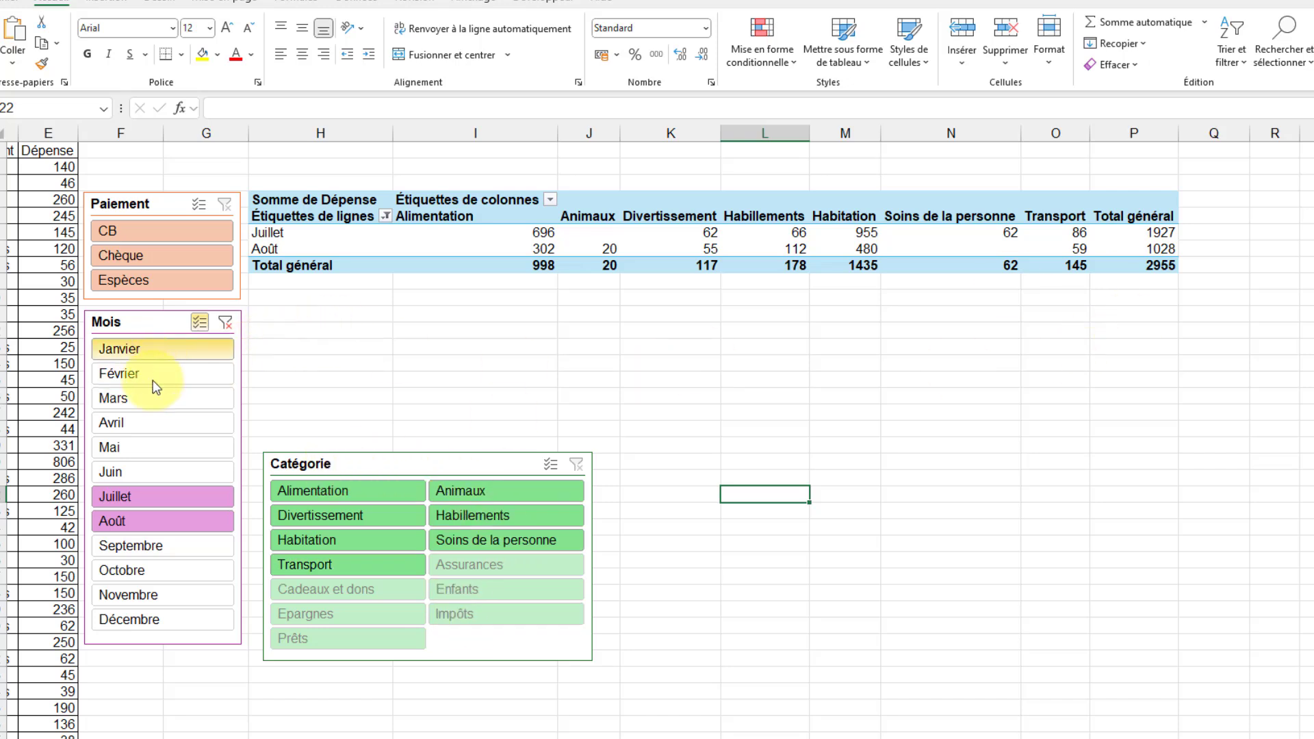
pyautogui.click(227, 323)
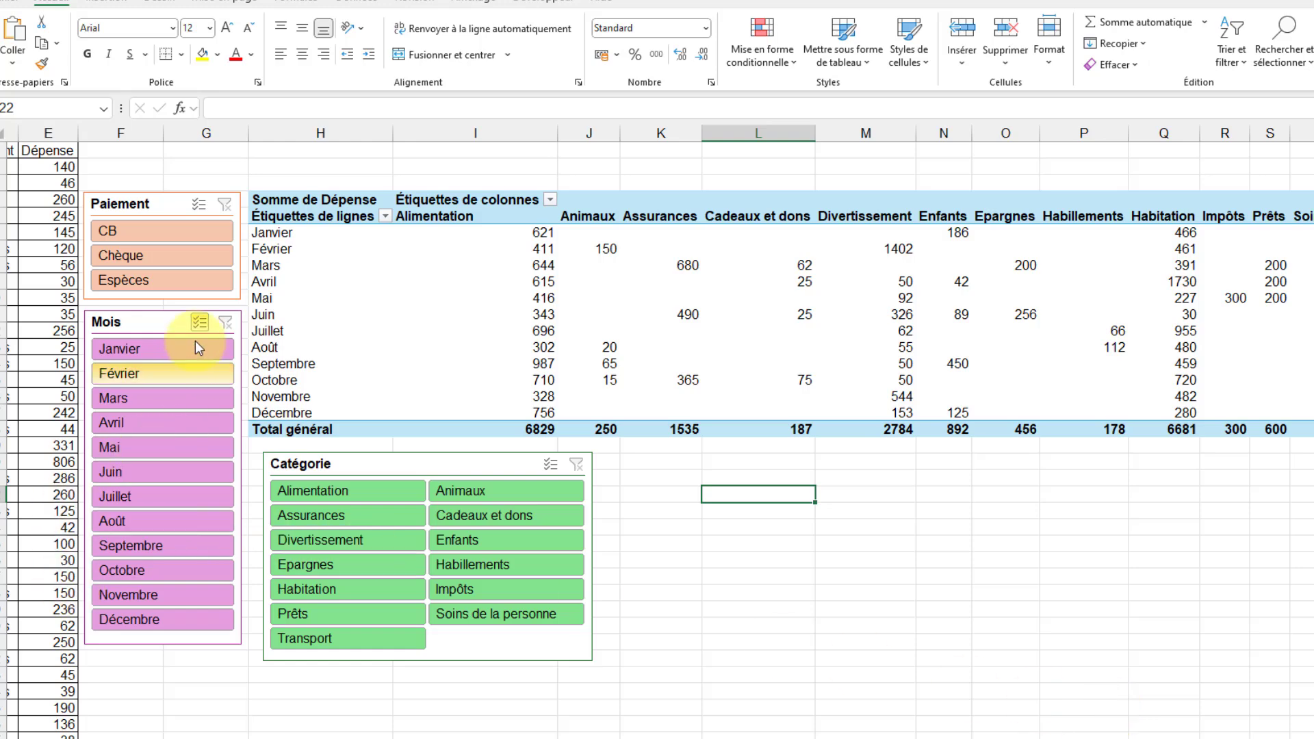
pyautogui.click(200, 318)
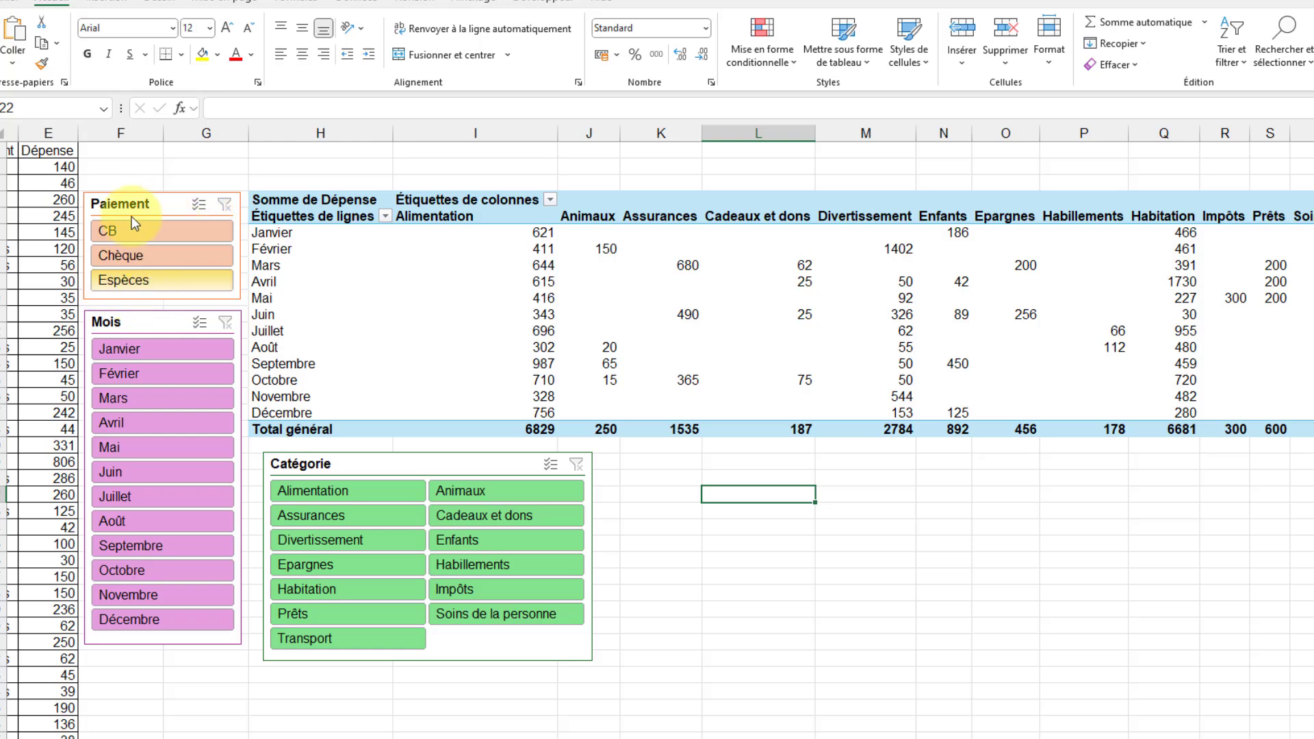
# - Filter the pivot table with the slicers to Espèces payments in the Cadeaux et dons and Divertissement categories
pyautogui.click(158, 273)
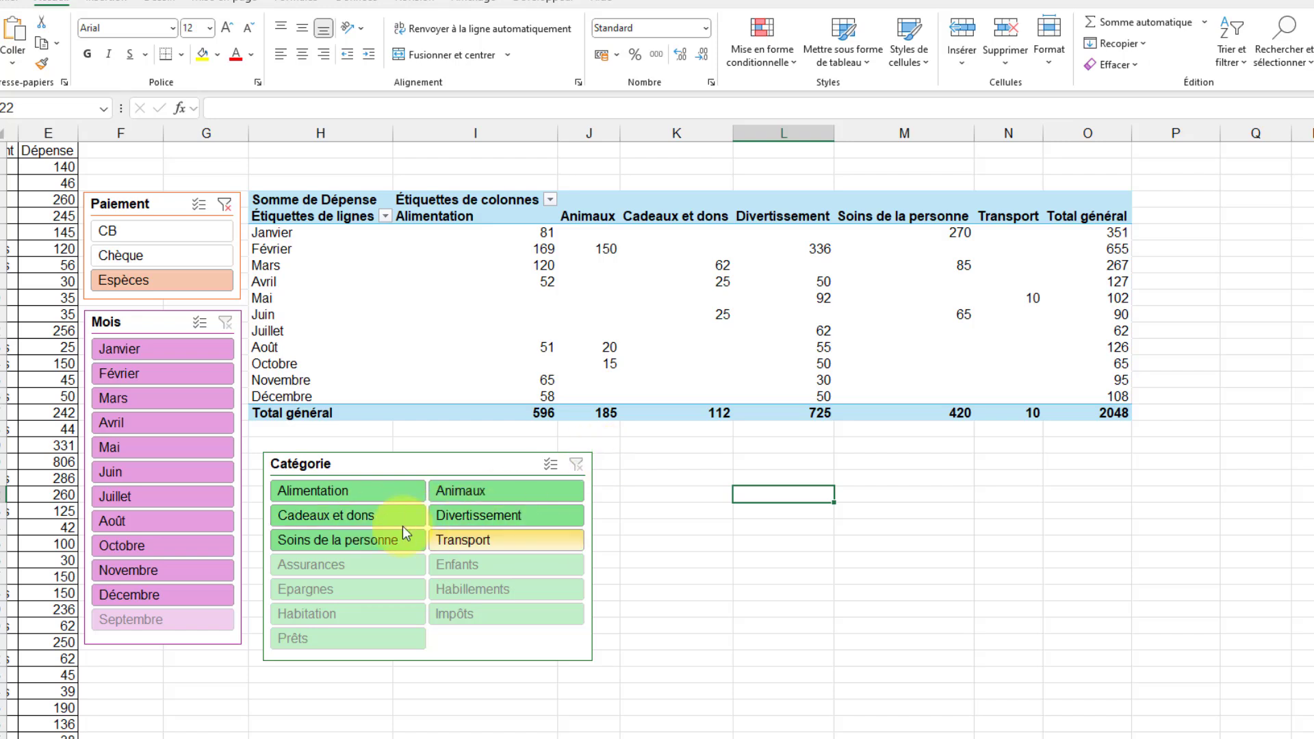
pyautogui.click(341, 513)
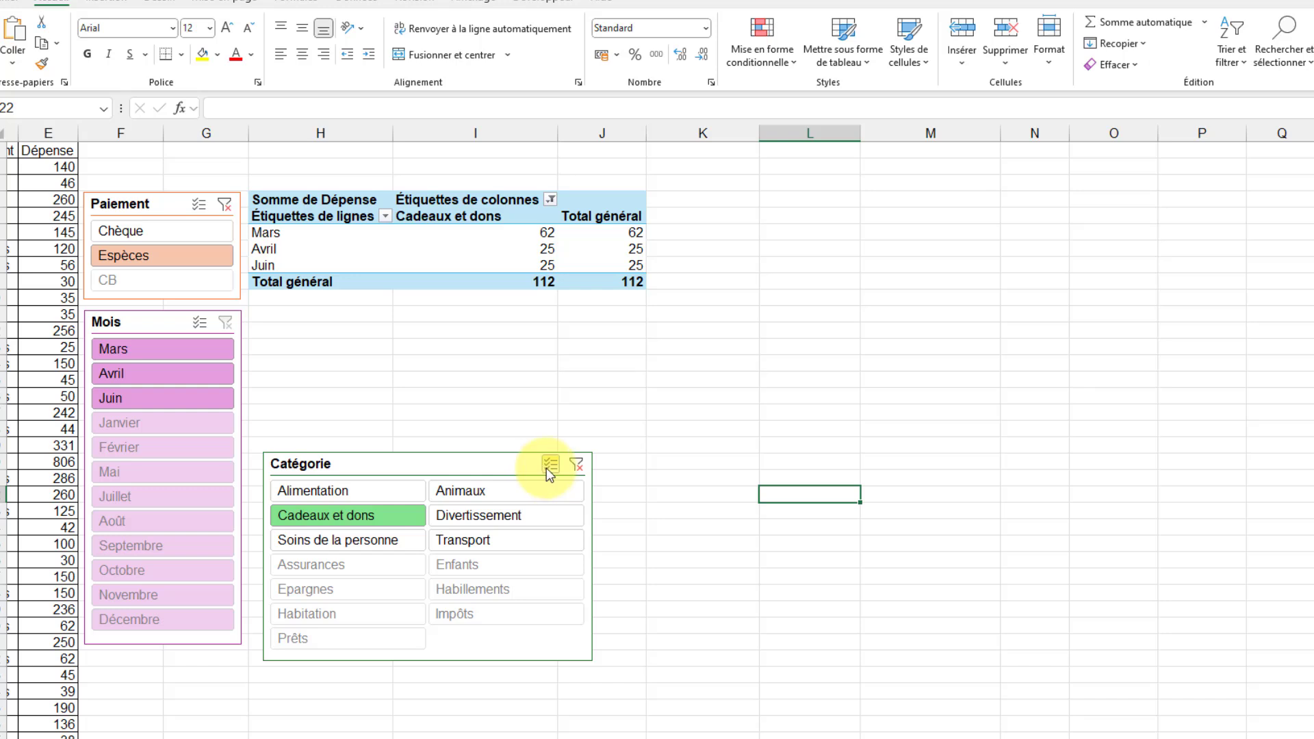
pyautogui.click(549, 466)
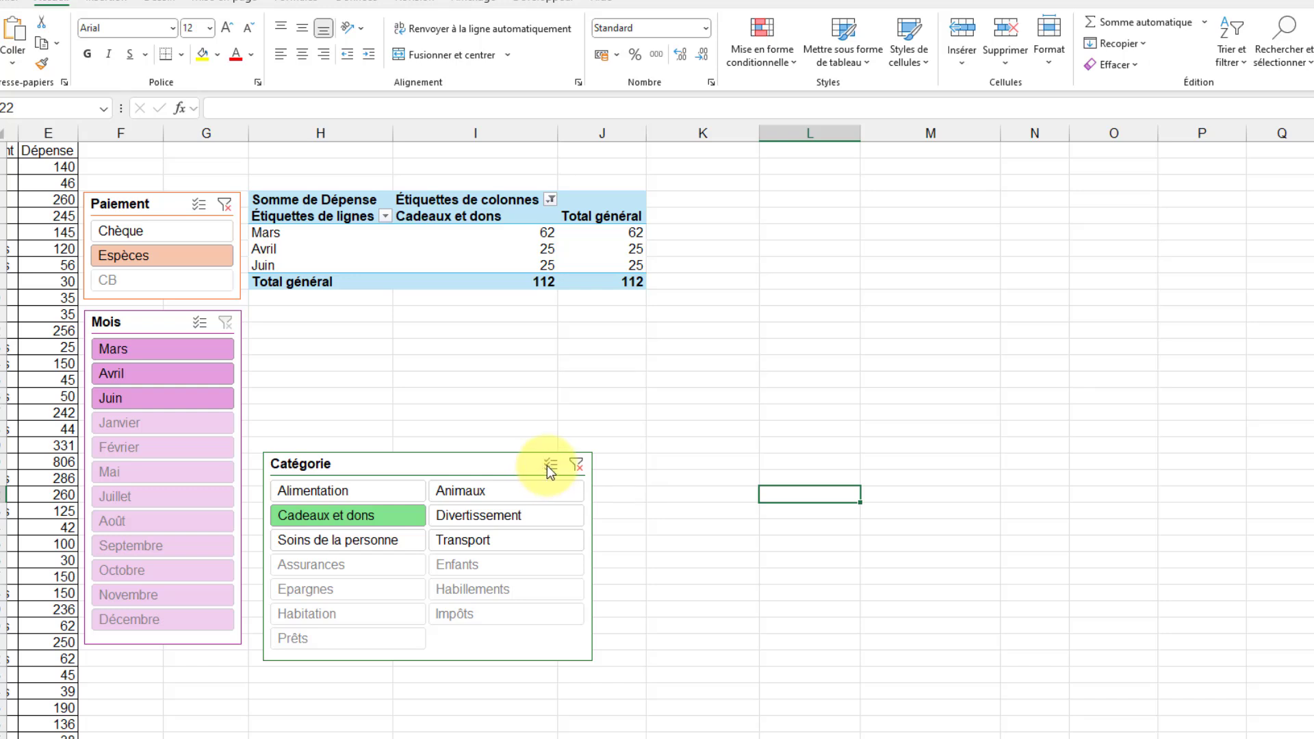
pyautogui.click(482, 515)
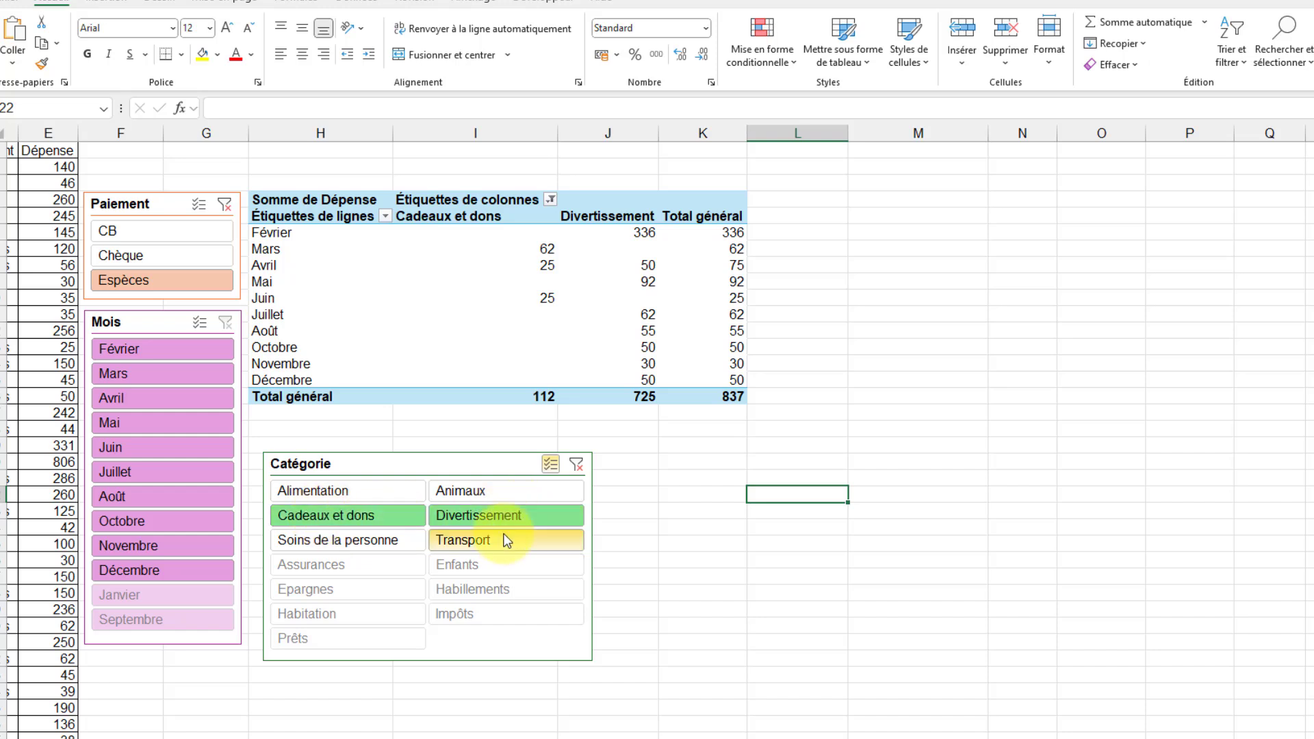
# - Clear the filters of the Catégorie and Paiement slicers
pyautogui.click(576, 466)
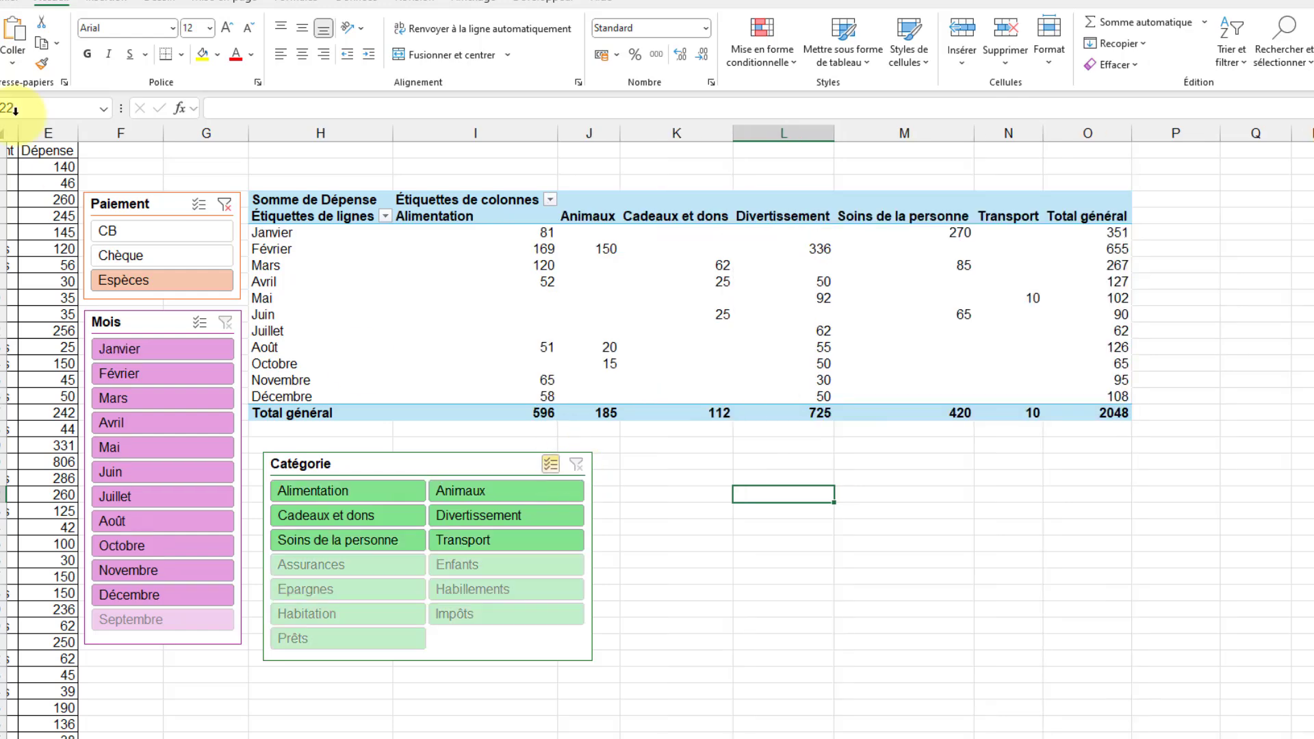
pyautogui.click(223, 203)
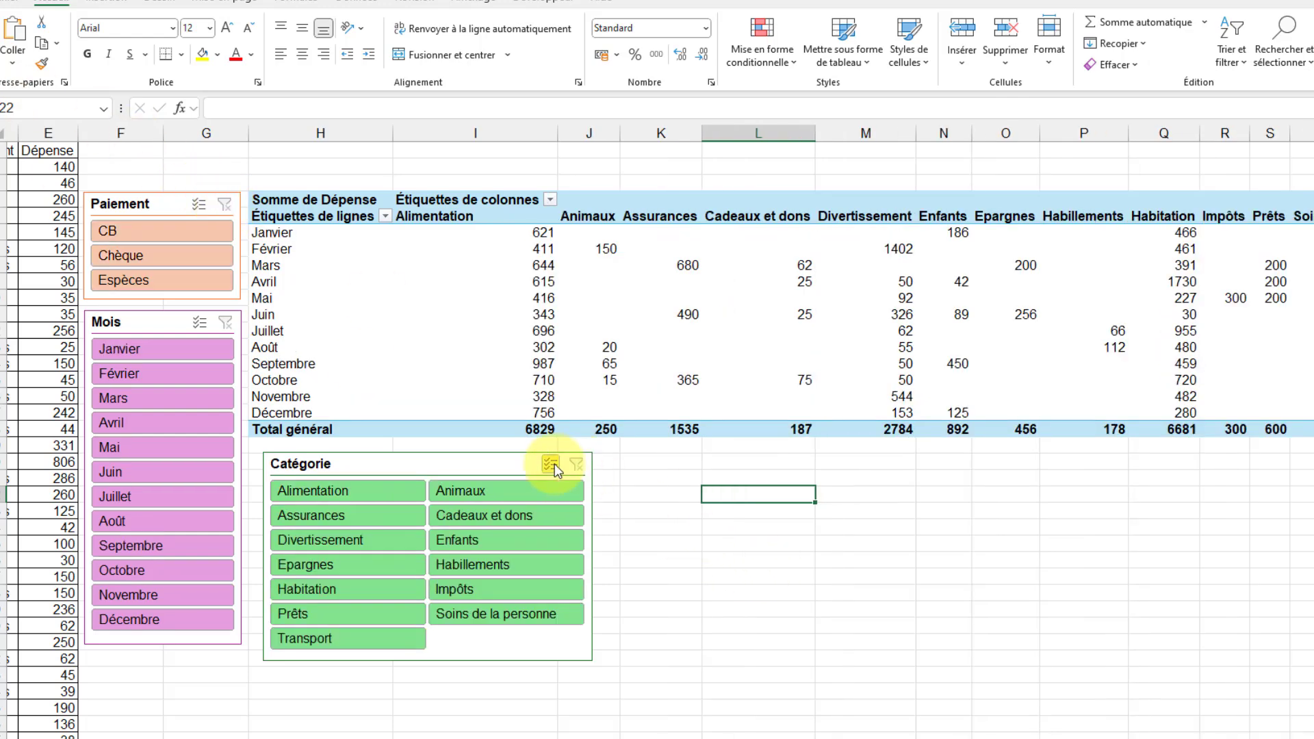